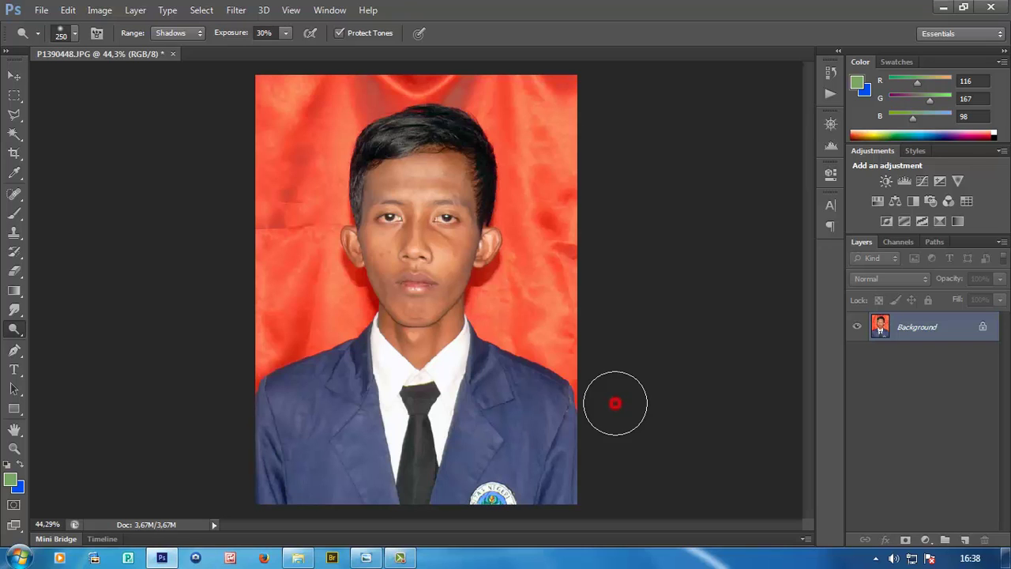
- Launch the Topaz ReMask 3 plug-in from the Topaz Labs filters on the portrait
click(236, 10)
mouse_move(257, 349)
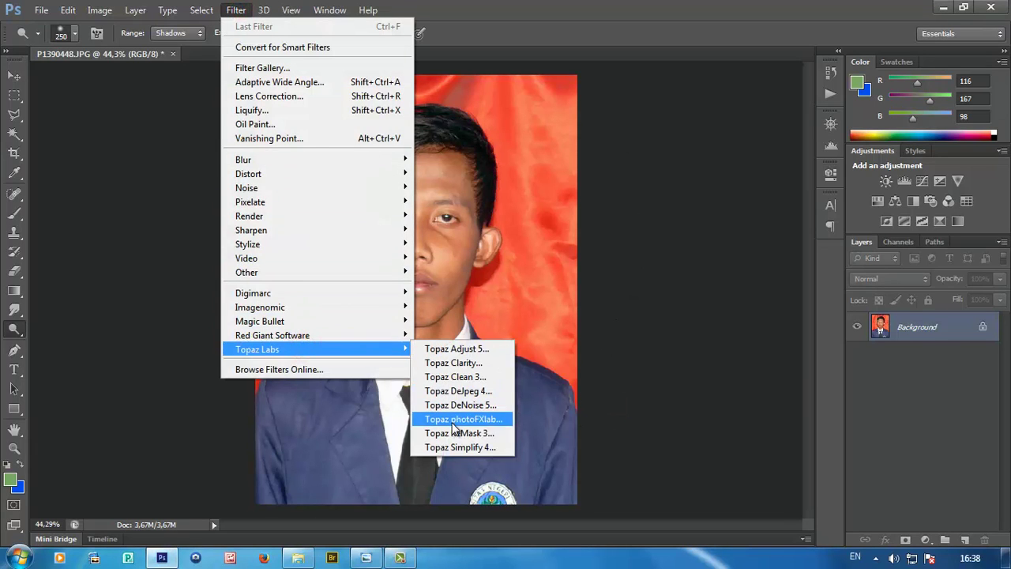
click(454, 426)
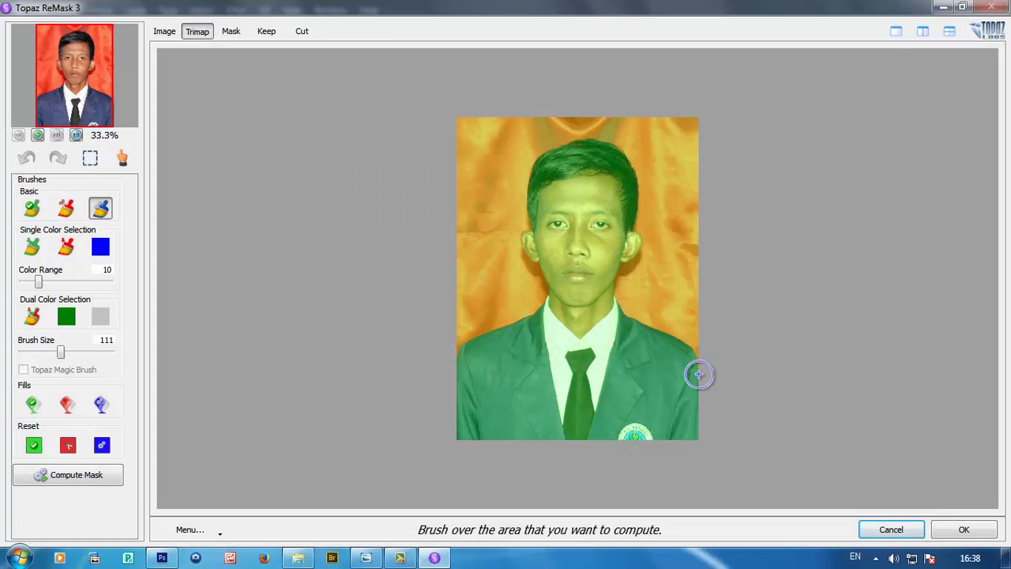
- Trace the right shoulder edge in blue, fill the yellow background red as Cut, then view trimap and mask side by side
mouse_move(699, 375)
mouse_down()
mouse_move(629, 317)
mouse_move(625, 153)
mouse_move(598, 144)
mouse_move(548, 149)
mouse_move(527, 190)
mouse_move(544, 277)
mouse_move(524, 317)
mouse_move(469, 334)
mouse_move(447, 359)
mouse_up()
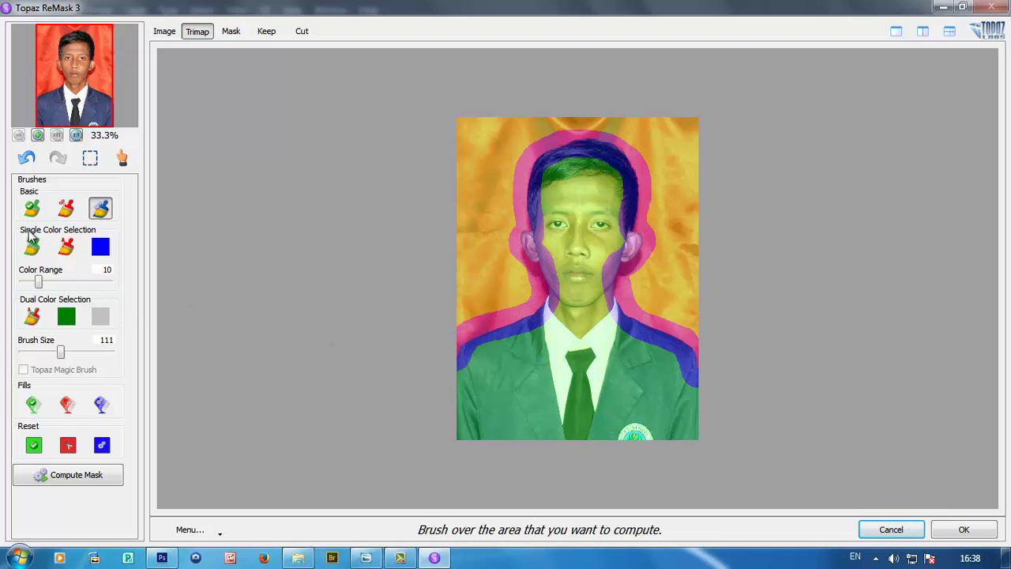
click(68, 404)
click(490, 184)
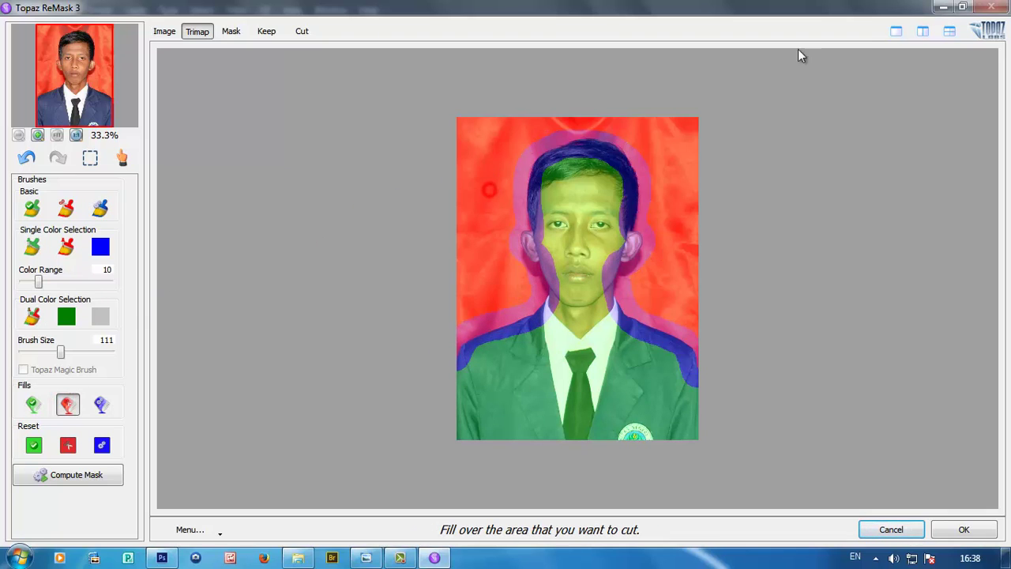
click(922, 32)
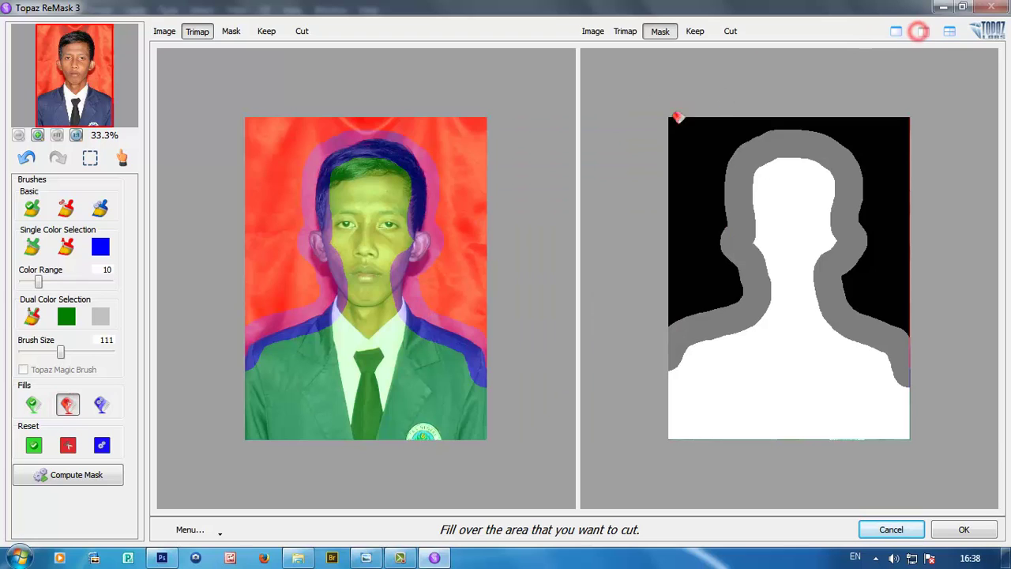
- Compute the mask, then paint the top hair and left ear as Keep areas
click(55, 479)
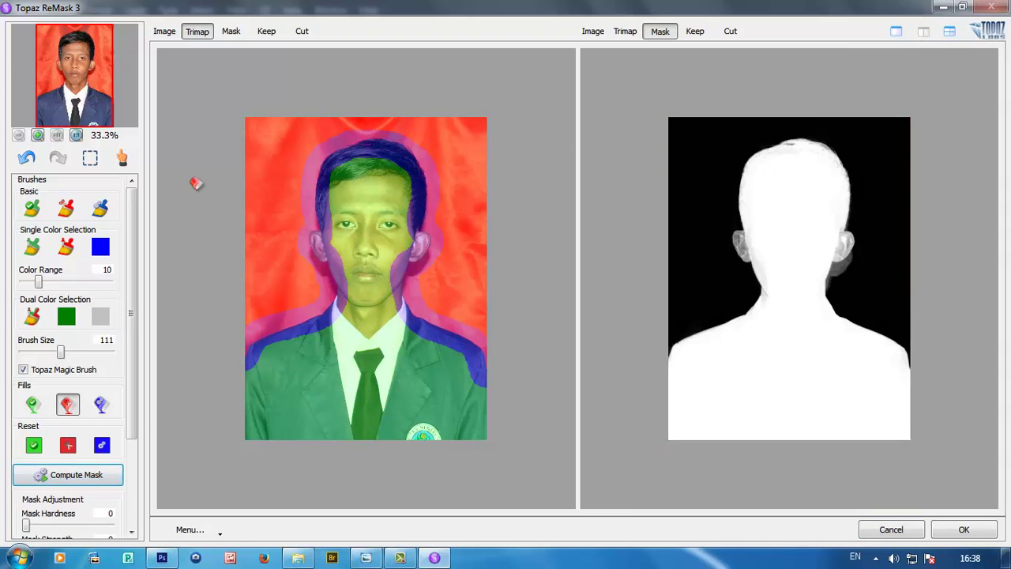
click(32, 210)
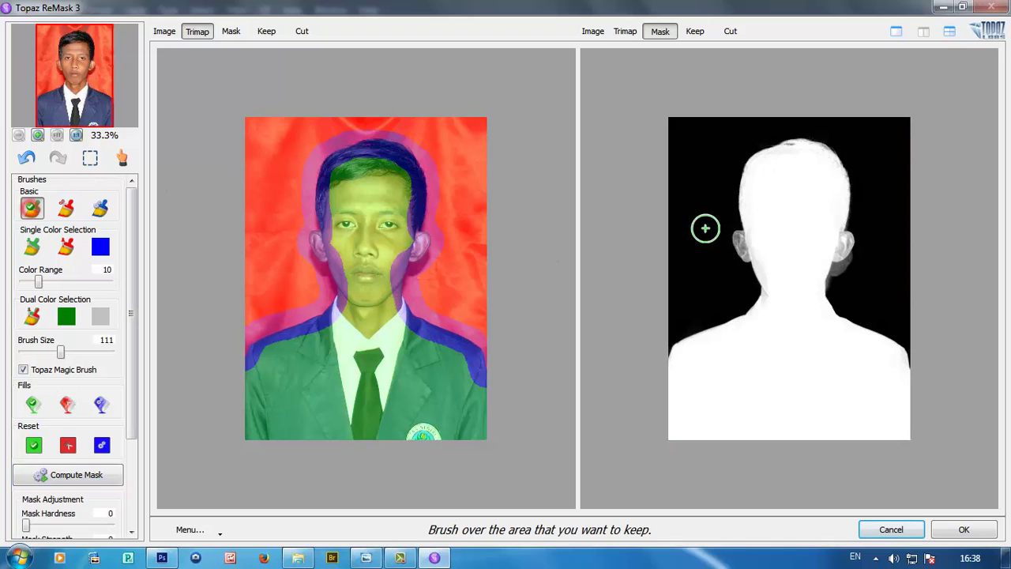
drag(791, 158, 810, 170)
click(813, 158)
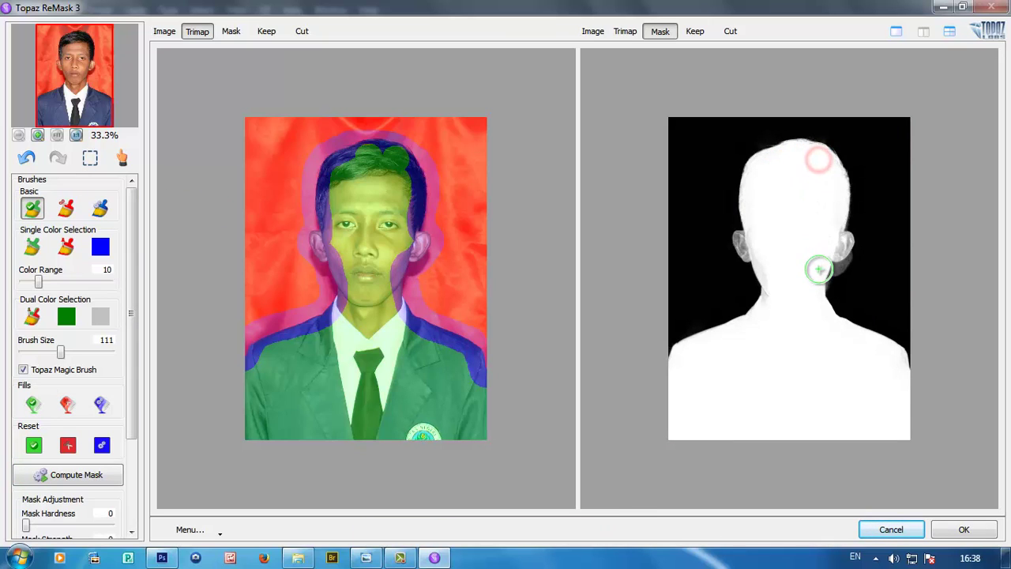
click(806, 151)
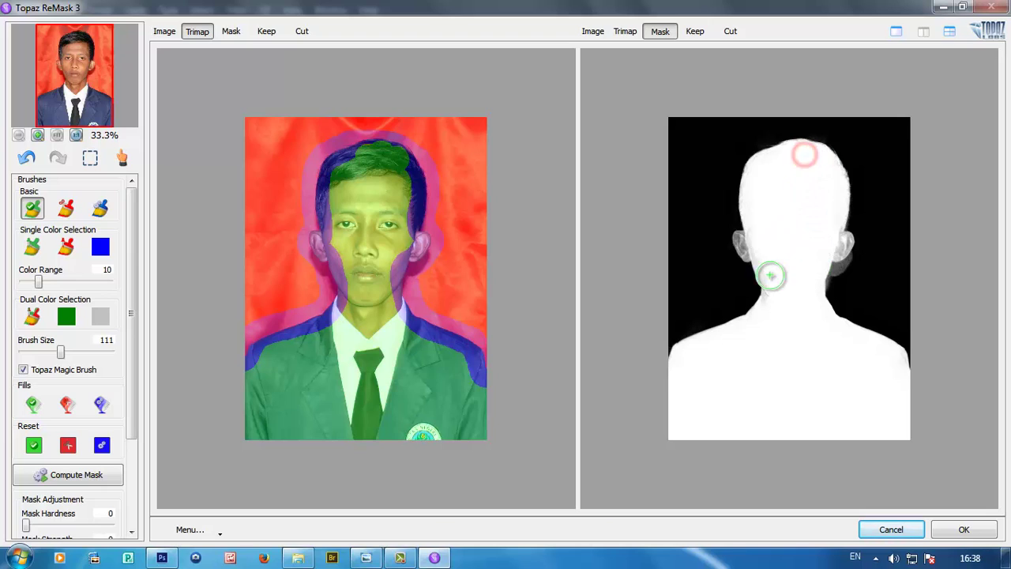
click(760, 245)
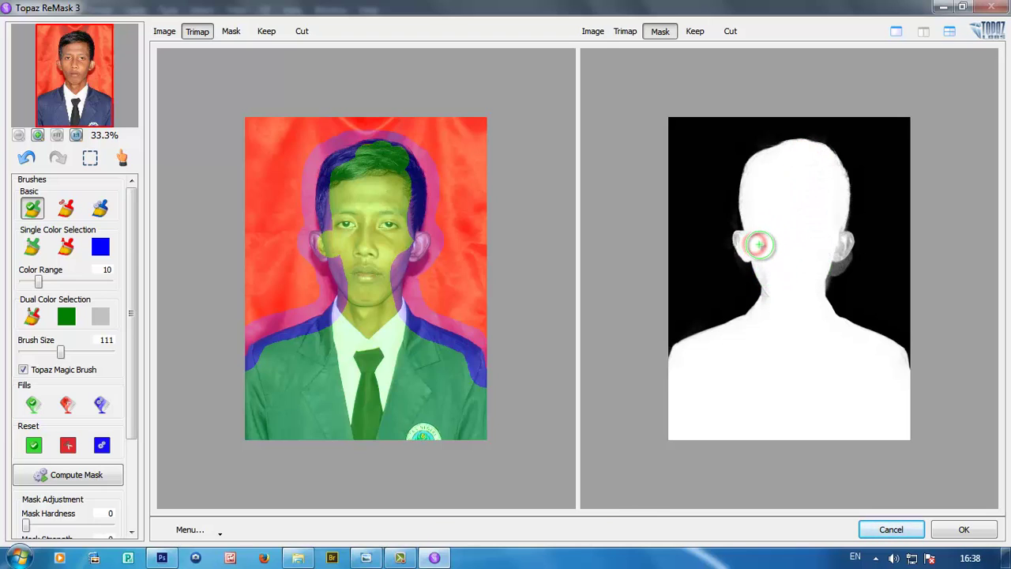
- Reduce the brush size to 71 and close ReMask without applying the mask
key(bracketleft)
key(bracketleft)
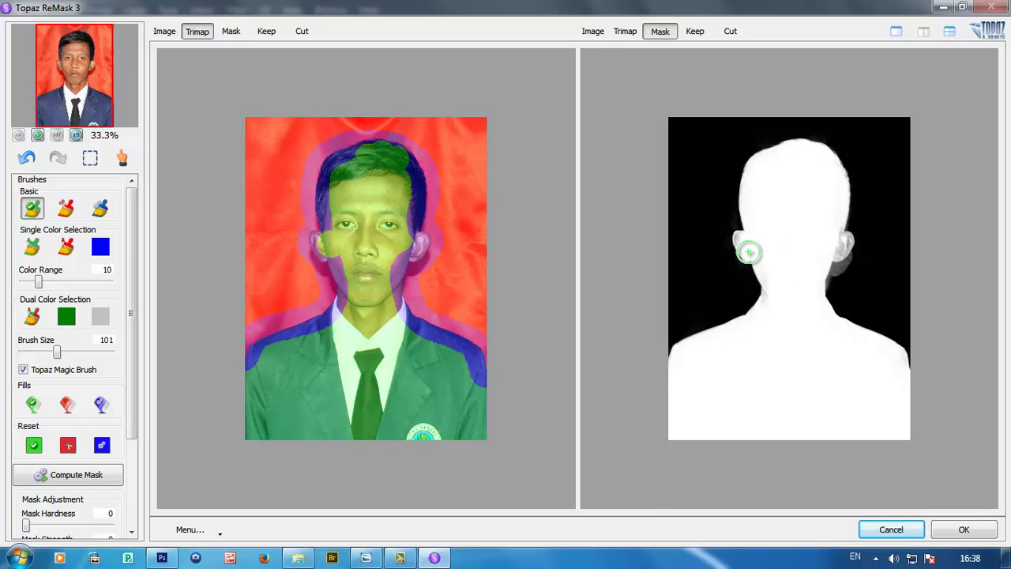
key(bracketleft)
key(bracketleft)
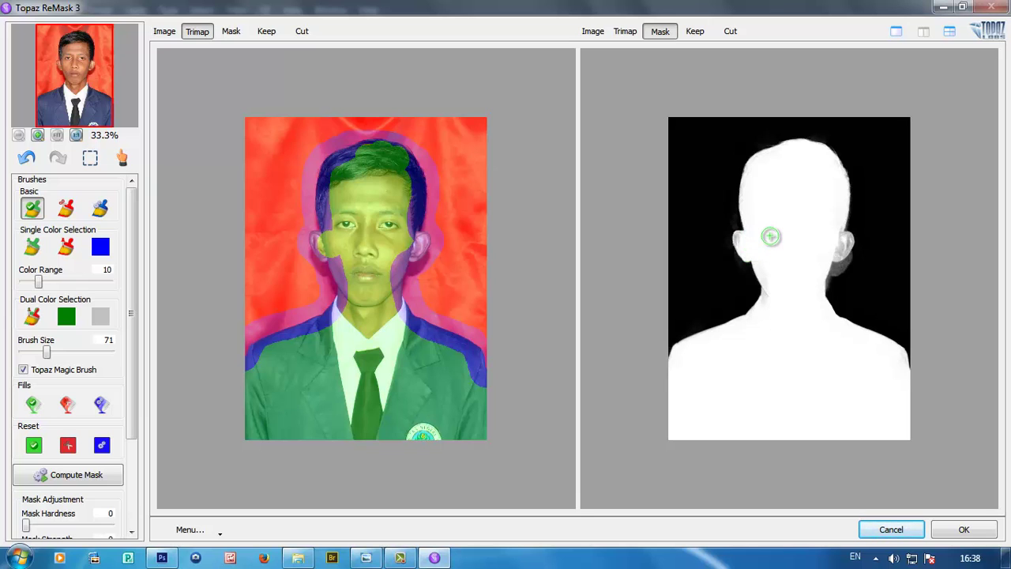
click(900, 529)
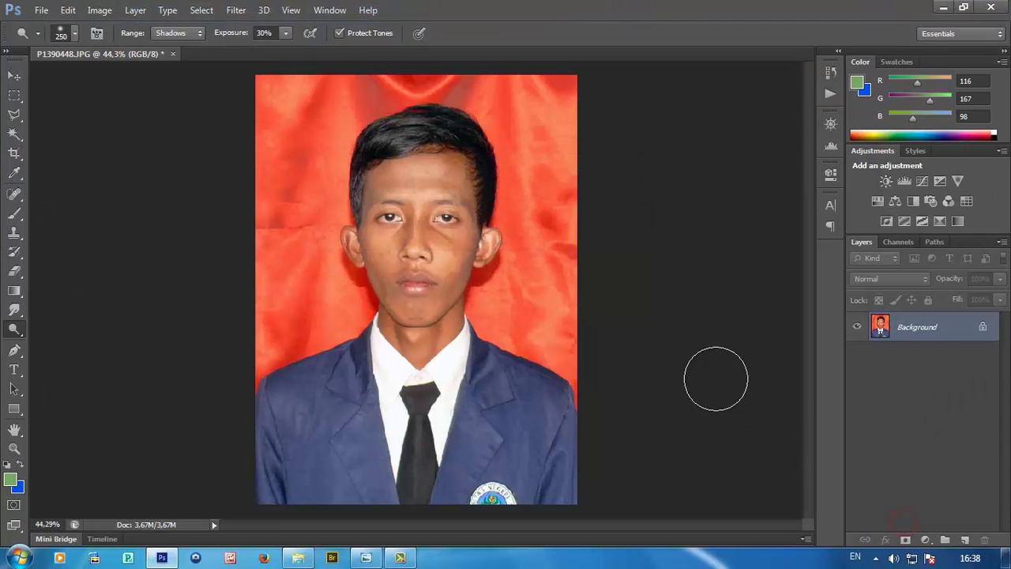
- Revert the photo to its Open history state and zoom out to see it whole
click(829, 73)
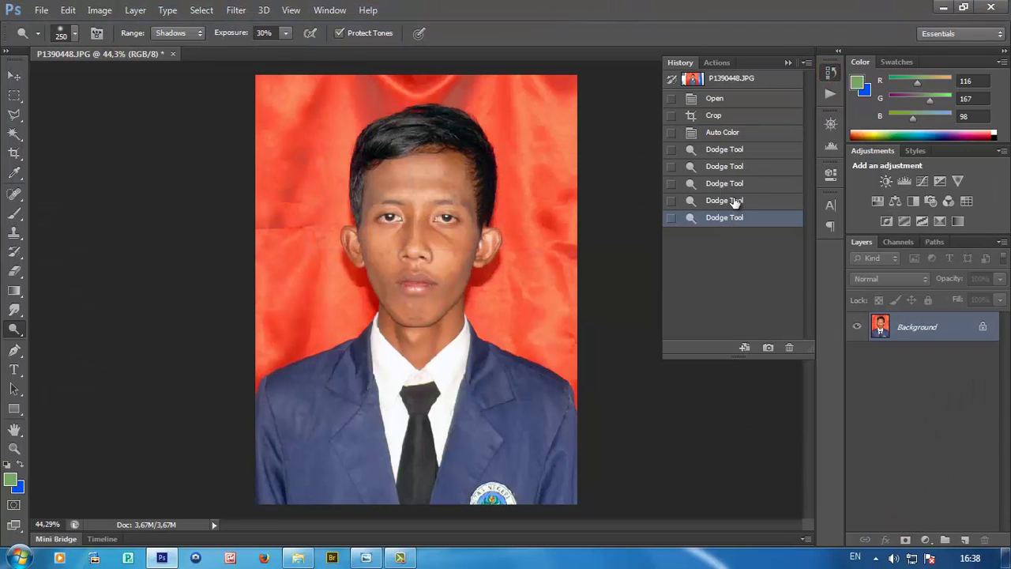
click(730, 201)
click(729, 133)
click(728, 115)
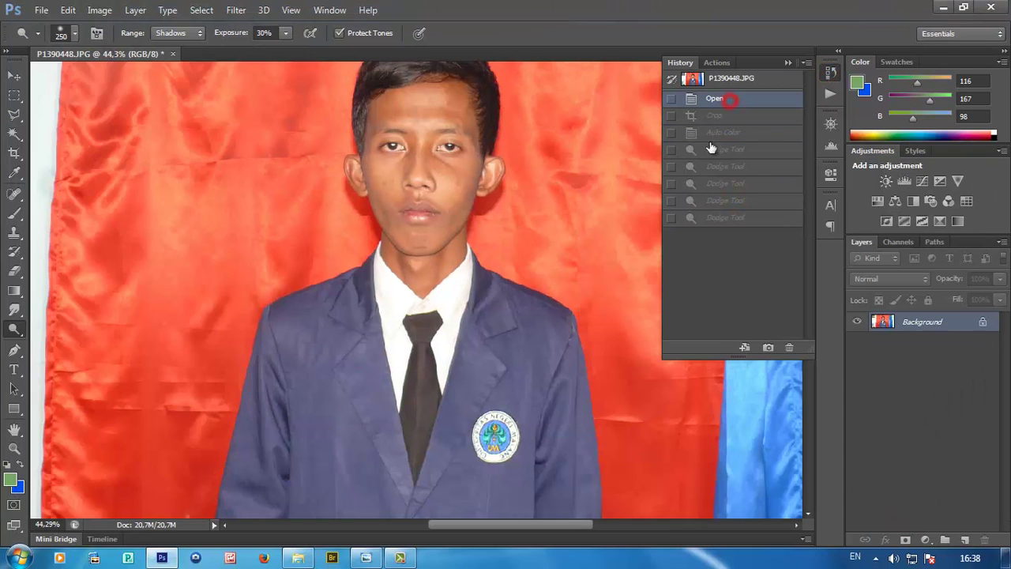
key(ctrl+minus)
key(ctrl+minus)
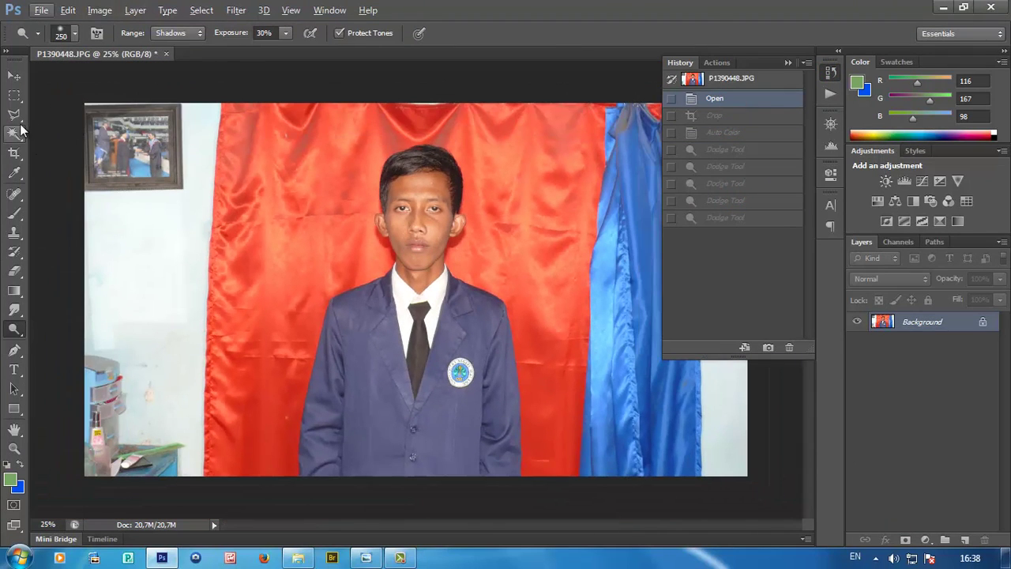
- Crop the photo to a 3 × 4 cm frame centred on the head and shoulders
click(14, 153)
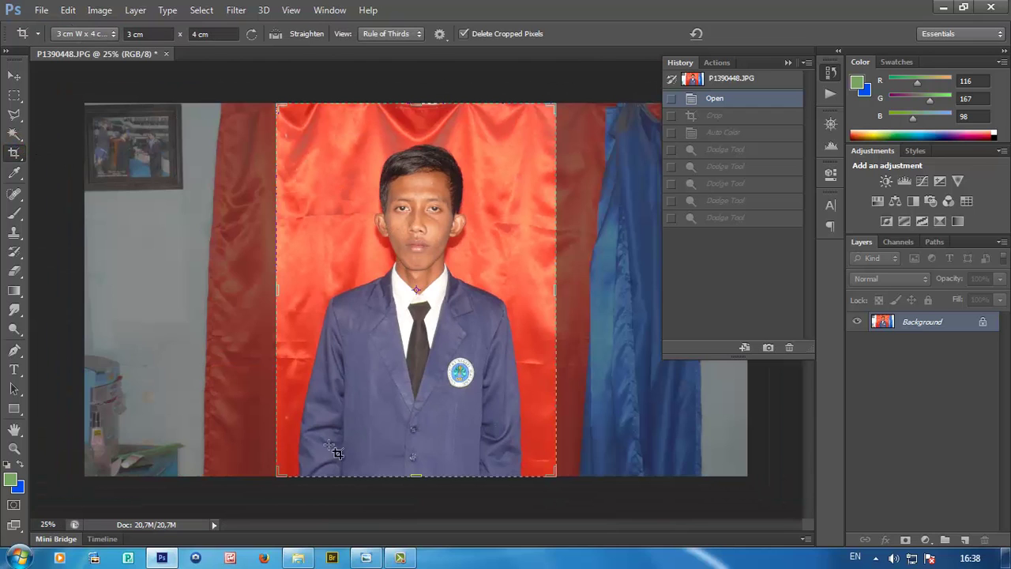
drag(278, 474, 294, 444)
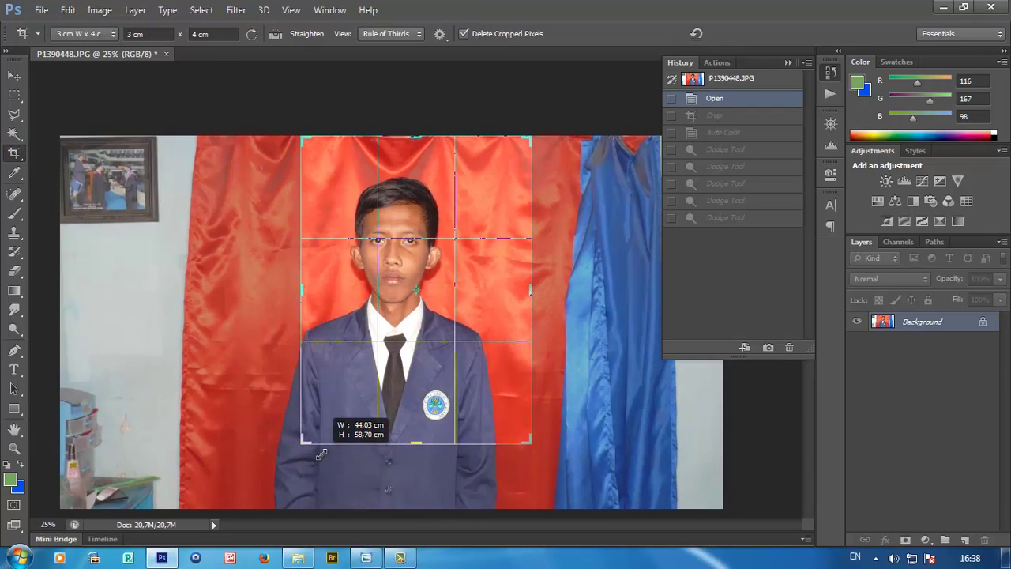
drag(531, 449, 512, 426)
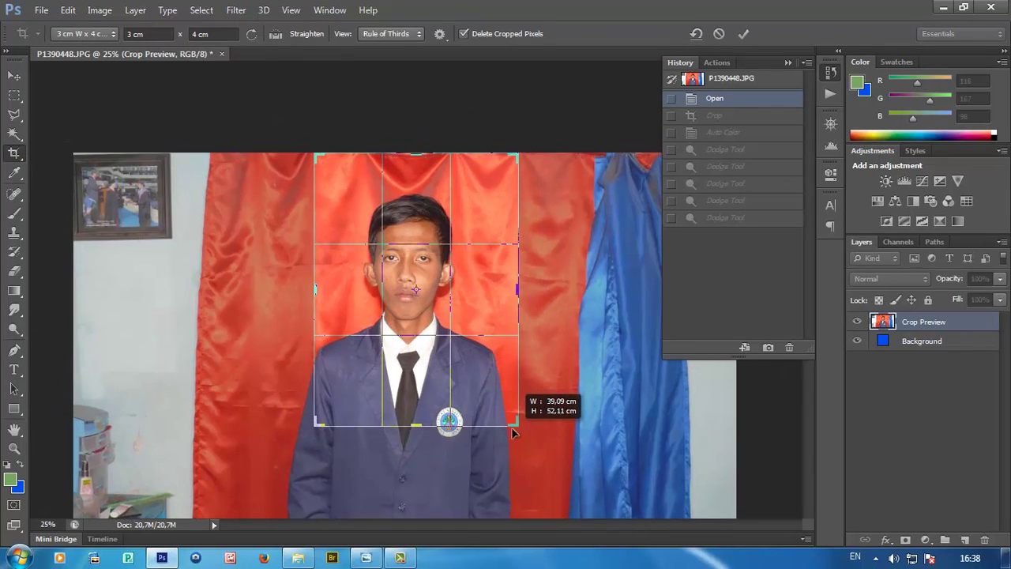
drag(486, 340, 494, 375)
drag(519, 427, 520, 429)
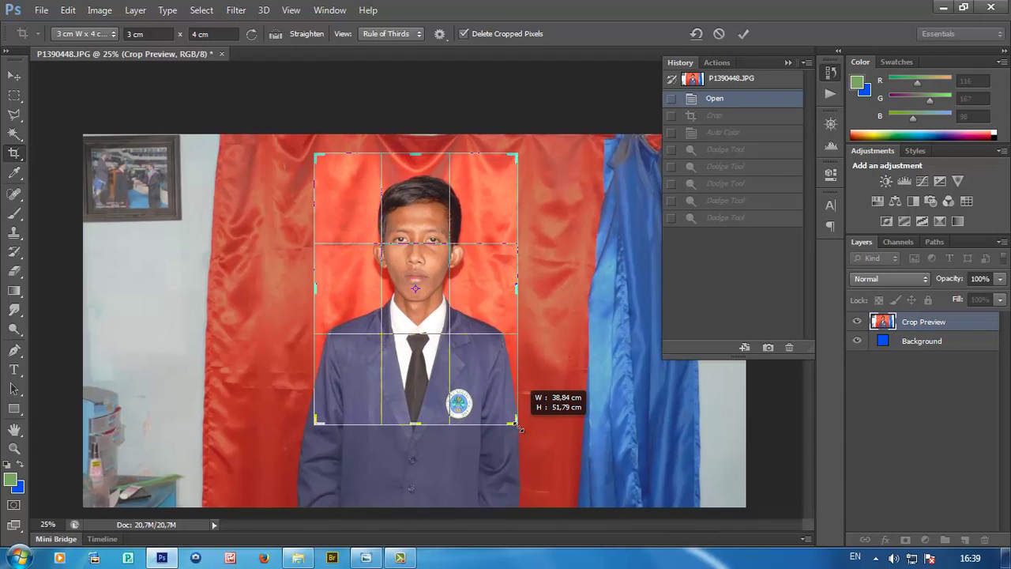
drag(520, 428, 520, 428)
drag(474, 400, 476, 402)
key(Return)
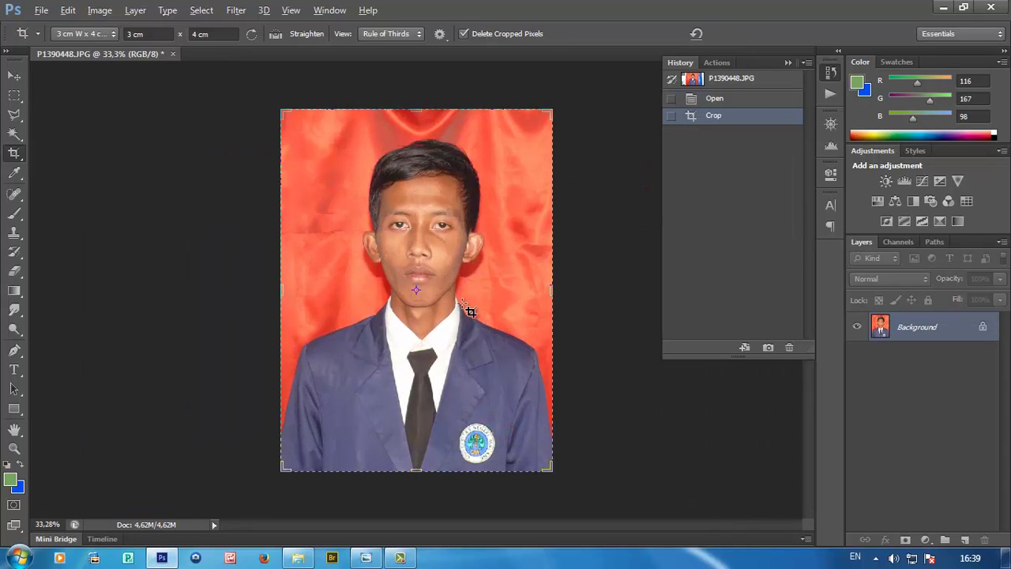
- Apply Auto Color, then dodge the forehead and the hair above it
click(101, 10)
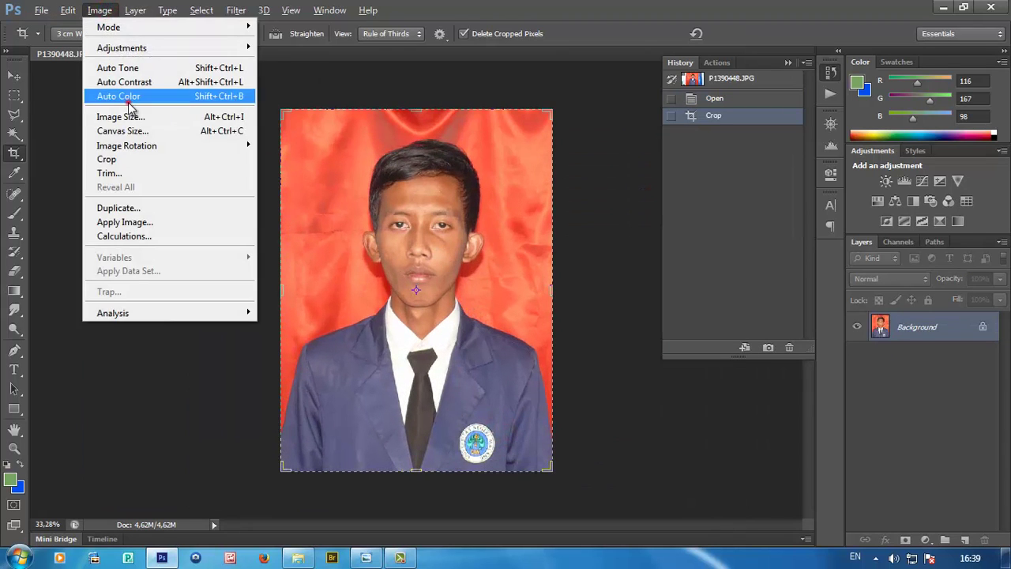
click(130, 100)
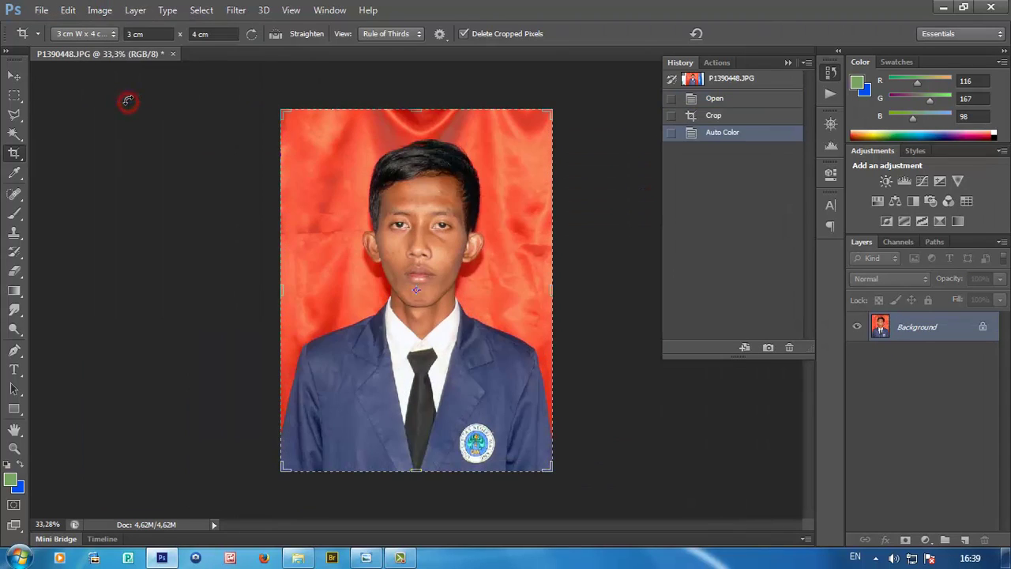
click(15, 329)
drag(391, 197, 466, 201)
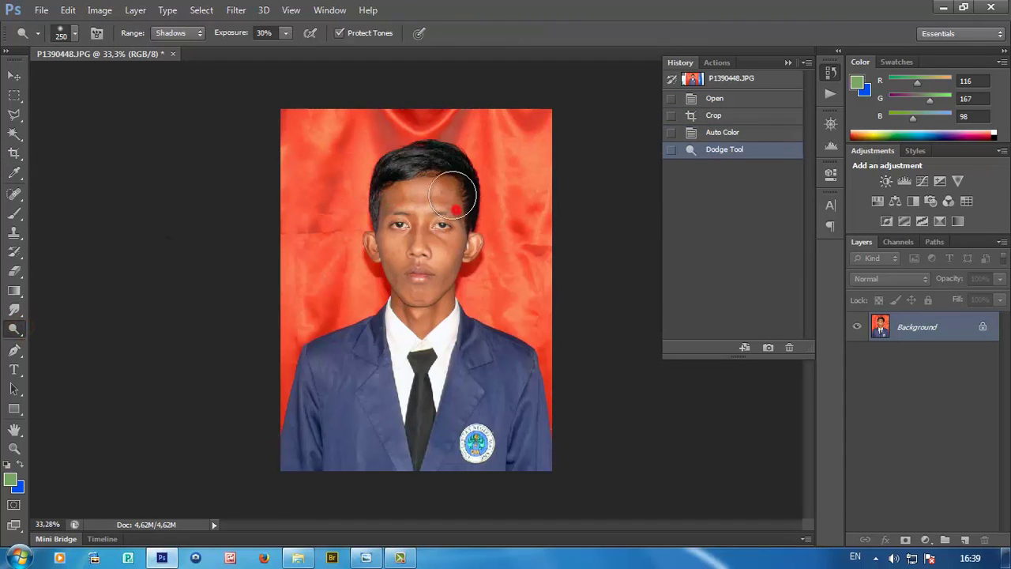
mouse_move(395, 185)
mouse_down()
mouse_move(458, 207)
mouse_move(463, 192)
mouse_move(447, 169)
mouse_up()
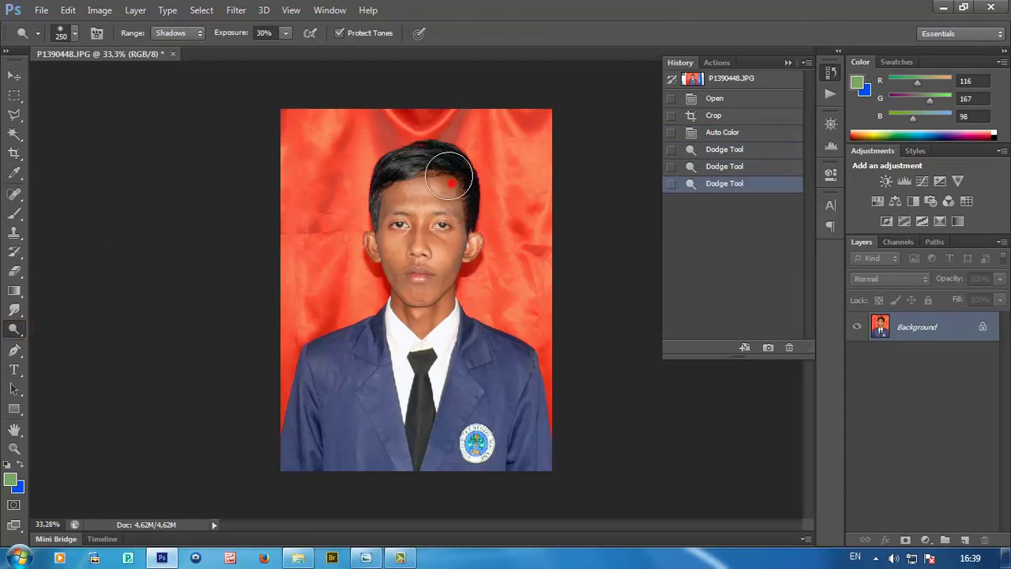
- Reopen Topaz ReMask 3 on the cropped portrait from the Topaz Labs filters
click(236, 10)
click(324, 347)
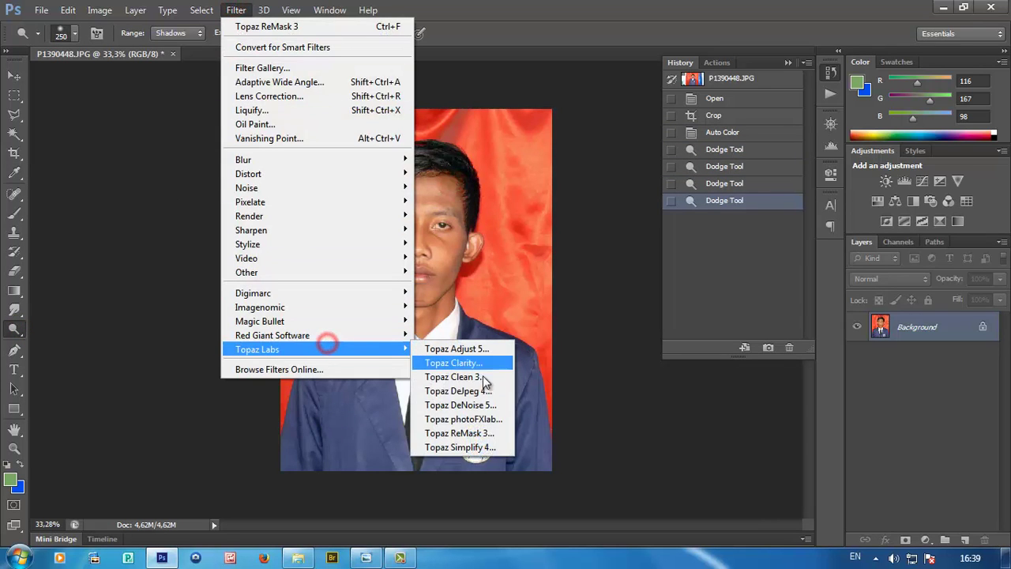
click(458, 433)
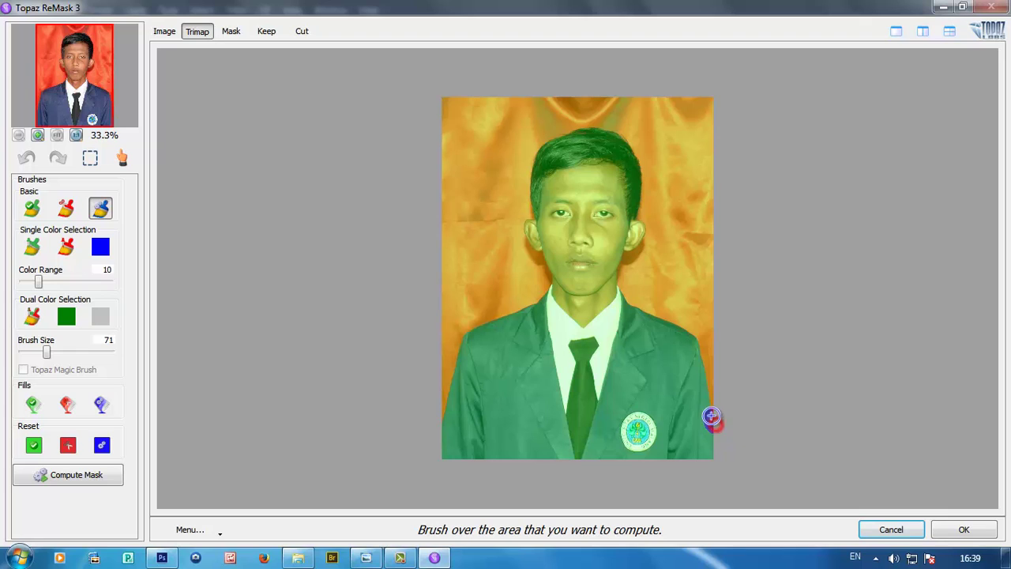
- Paint the blue compute band along the jacket's right edge, the ear and hair, and the left shoulder
mouse_move(711, 416)
mouse_down()
mouse_move(626, 299)
mouse_move(631, 249)
mouse_up()
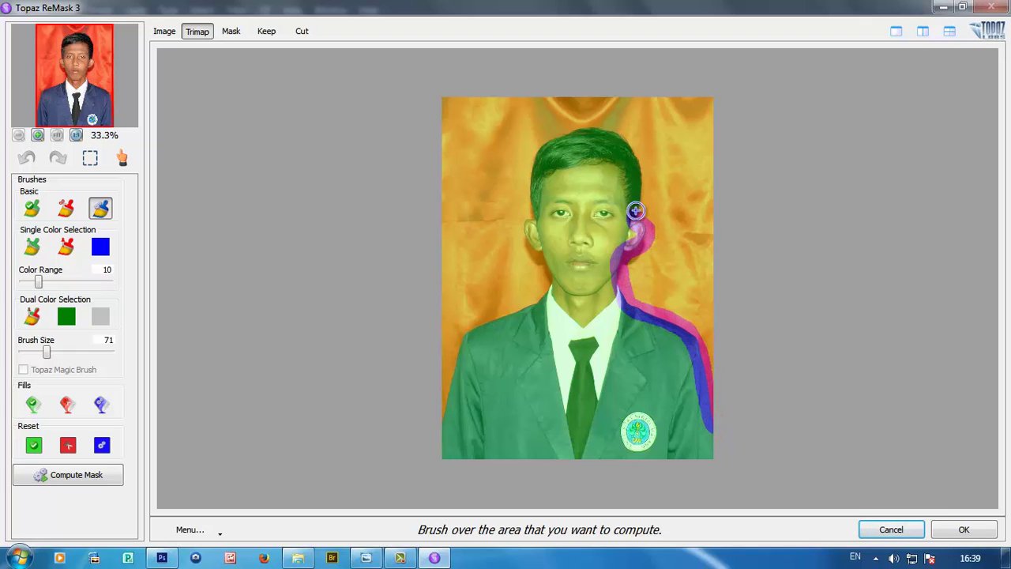
mouse_move(636, 210)
mouse_down()
mouse_move(639, 158)
mouse_move(603, 131)
mouse_move(542, 145)
mouse_move(534, 218)
mouse_up()
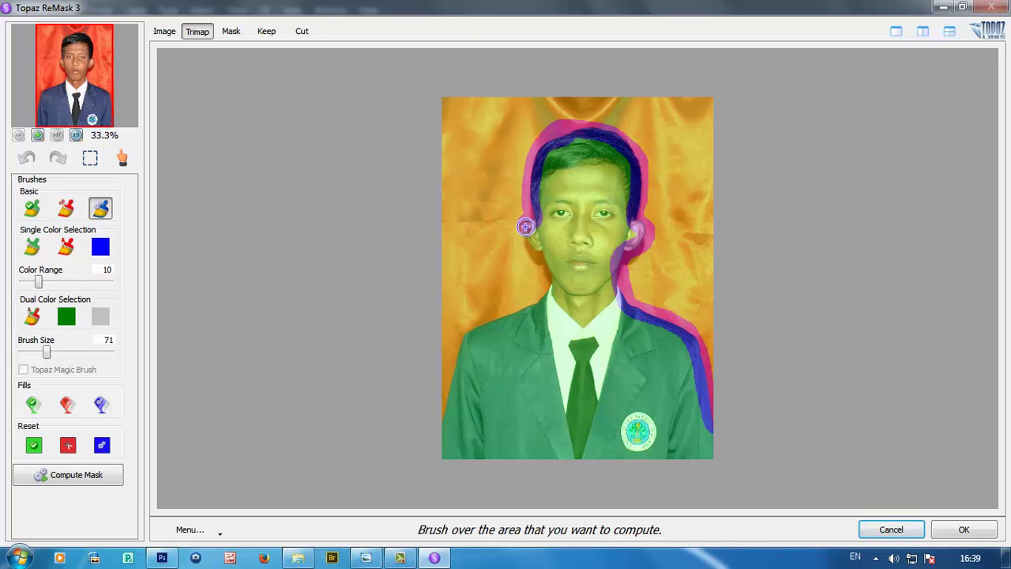
mouse_move(551, 275)
mouse_down()
mouse_move(463, 346)
mouse_move(446, 403)
mouse_move(448, 454)
mouse_up()
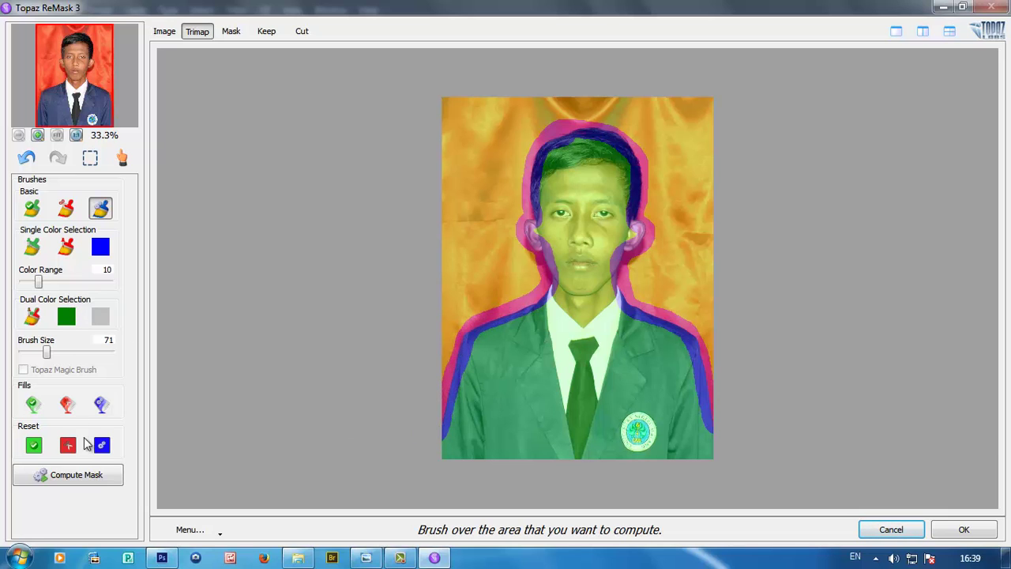
- Fill the background red as Cut, switch to split view, and compute the mask
click(66, 405)
click(474, 233)
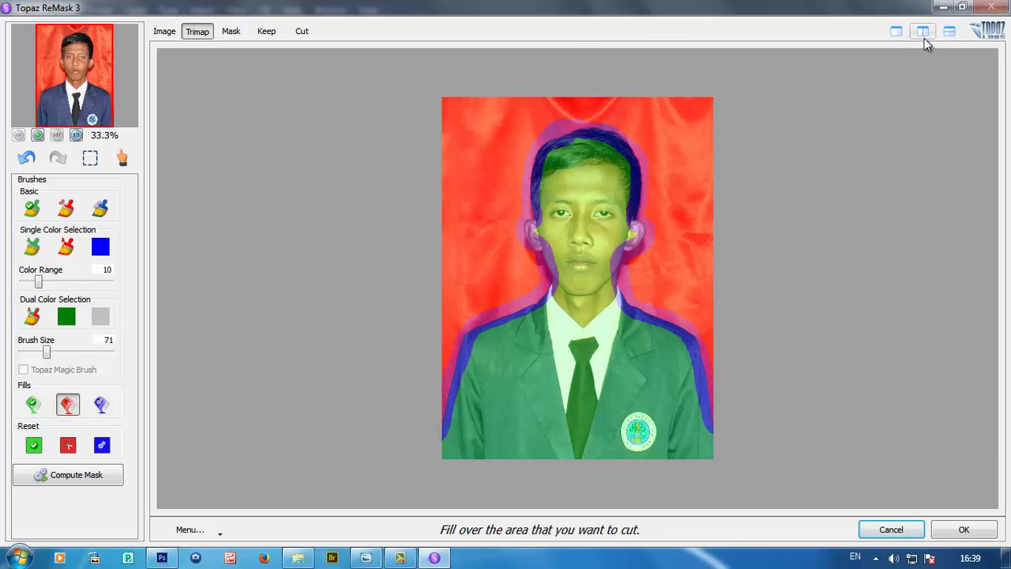
click(923, 31)
click(92, 474)
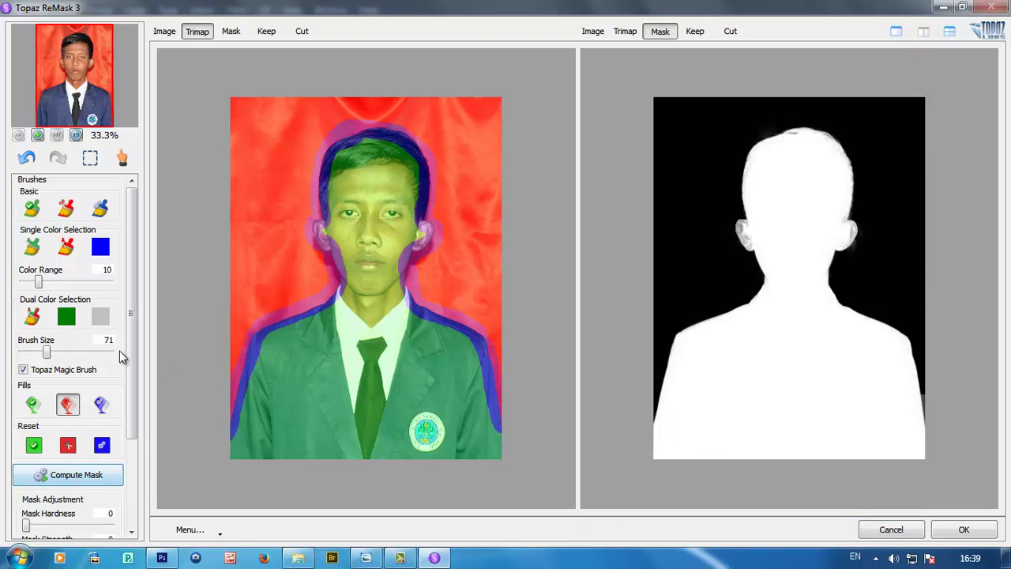
- Paint both ears and the top of the head as Keep areas
click(32, 208)
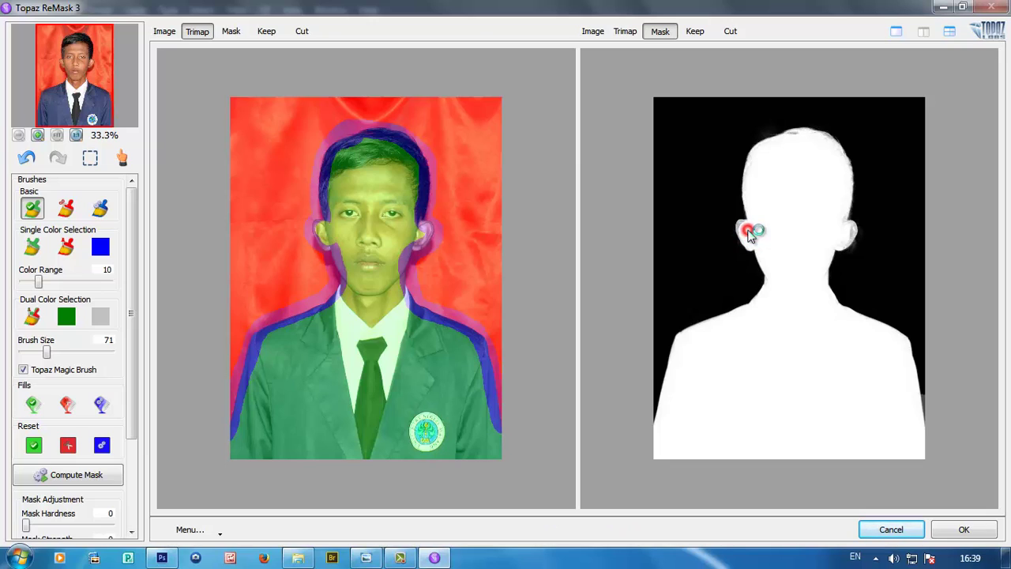
click(749, 232)
drag(745, 229, 773, 237)
click(851, 230)
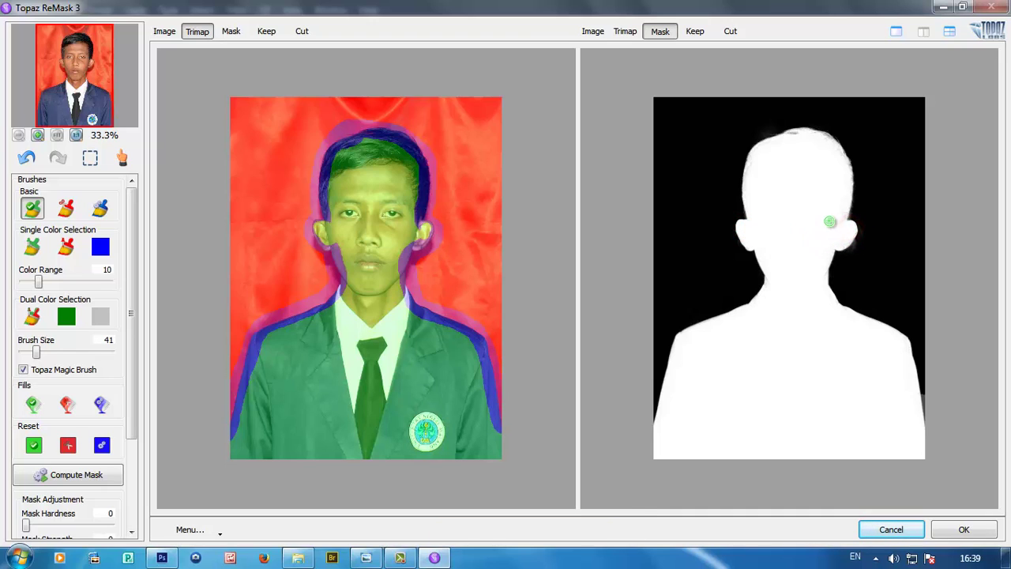
click(841, 213)
click(825, 141)
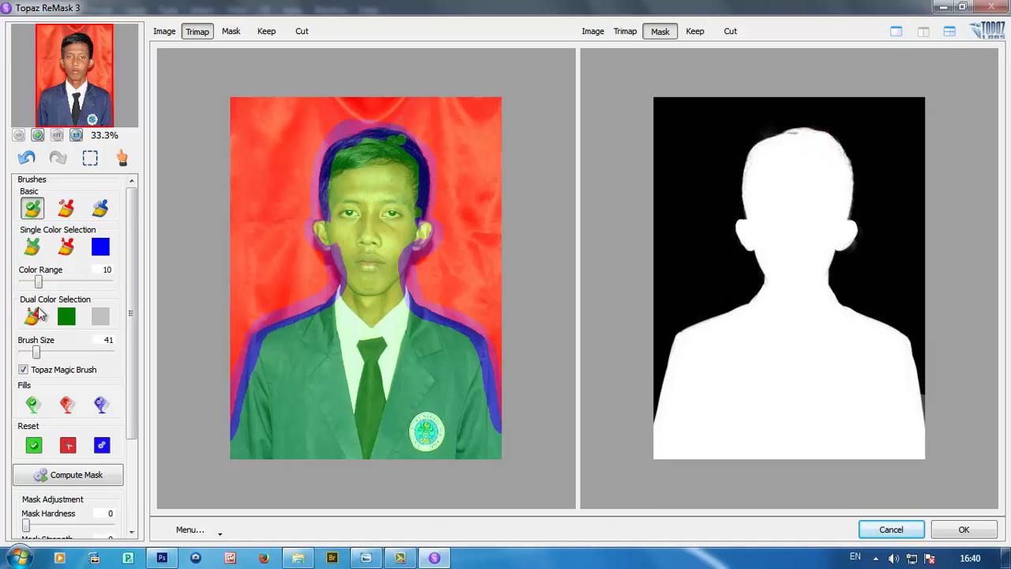
- Preview the kept subject against black and raise Desaturation to 53
click(61, 215)
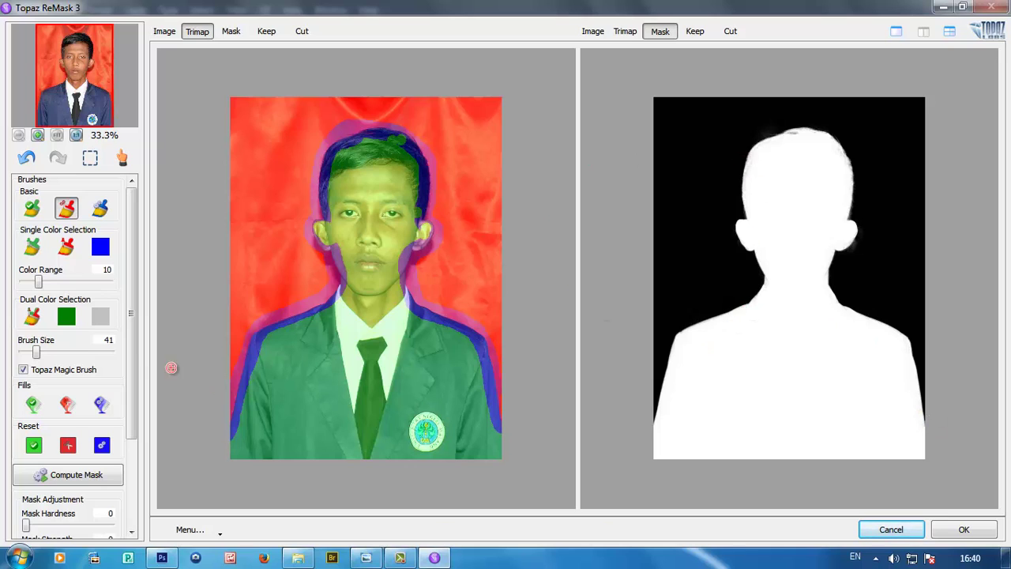
scroll(131, 340, down, 5)
click(267, 34)
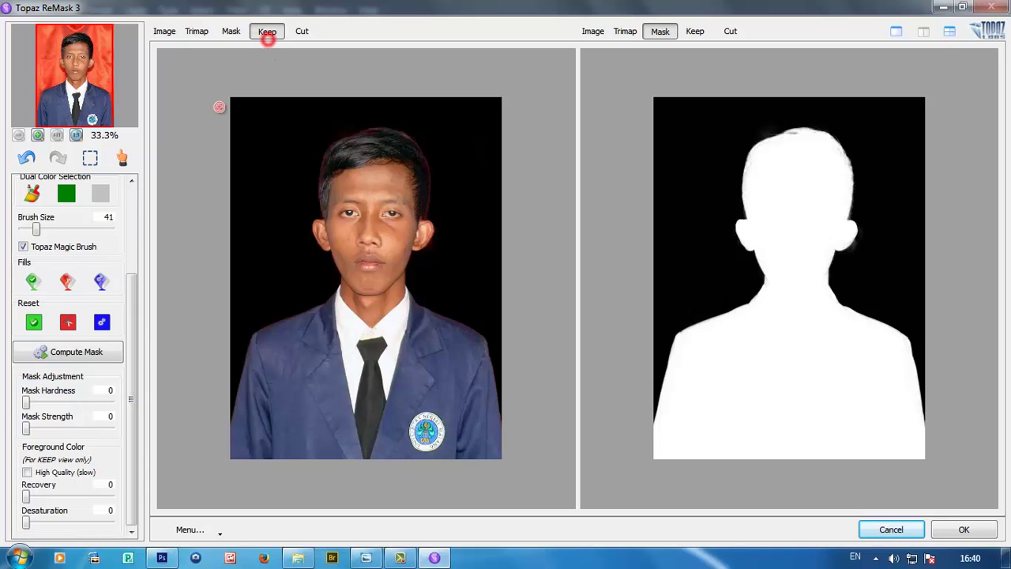
drag(52, 526, 71, 525)
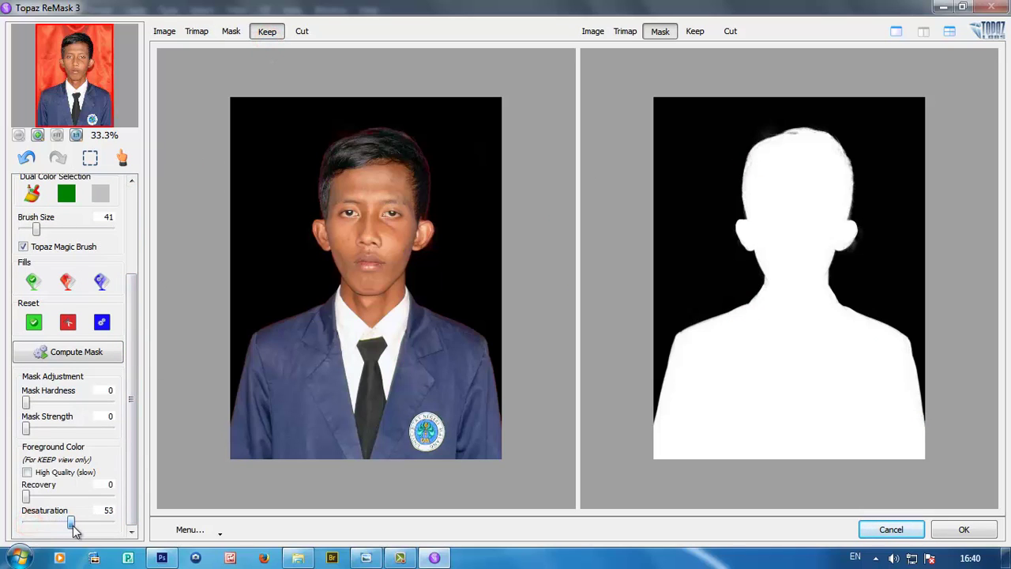
- Apply the cutout and add a deep red #da0000 Solid Color fill layer above Background
click(952, 537)
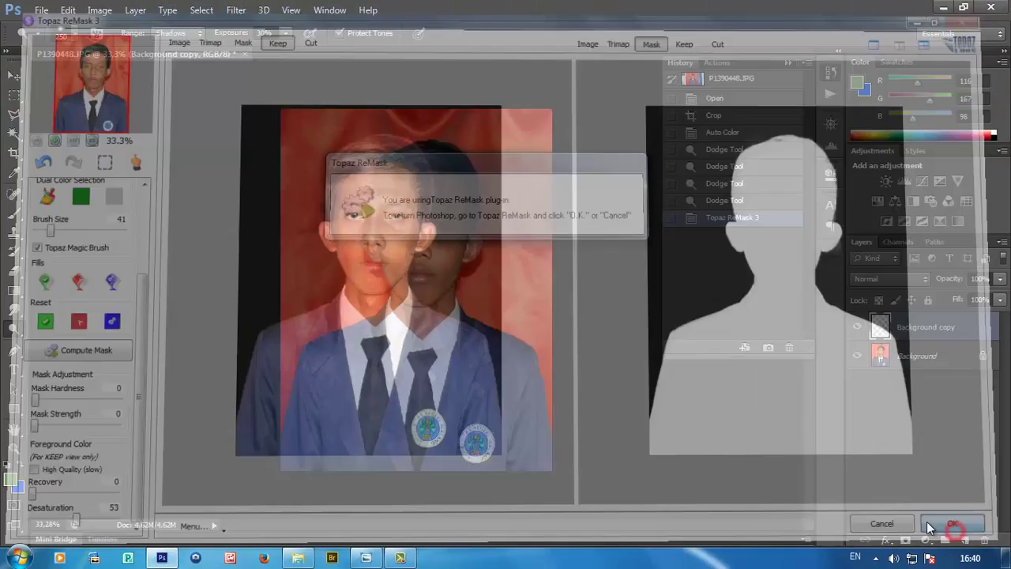
click(912, 356)
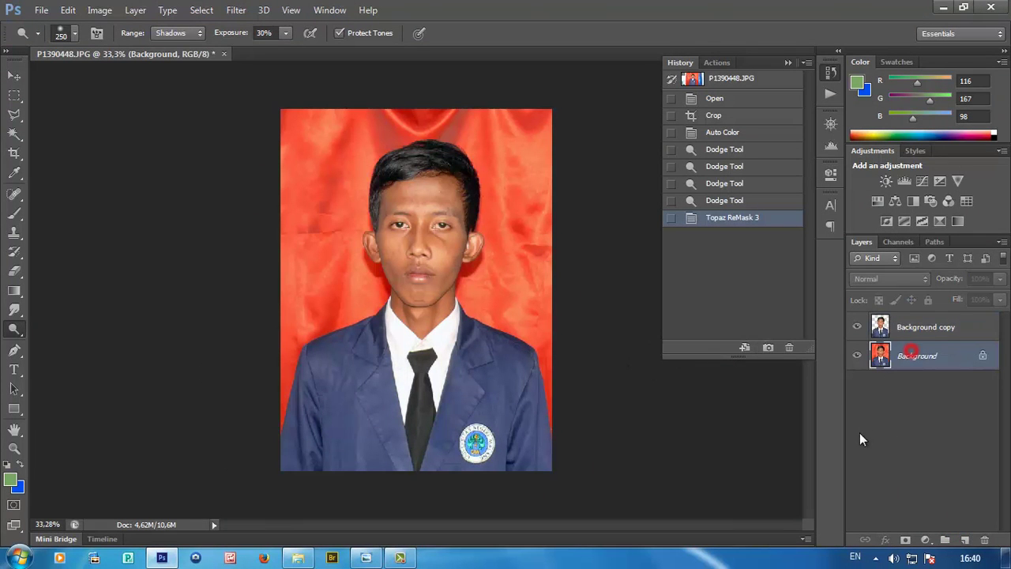
click(926, 540)
click(915, 199)
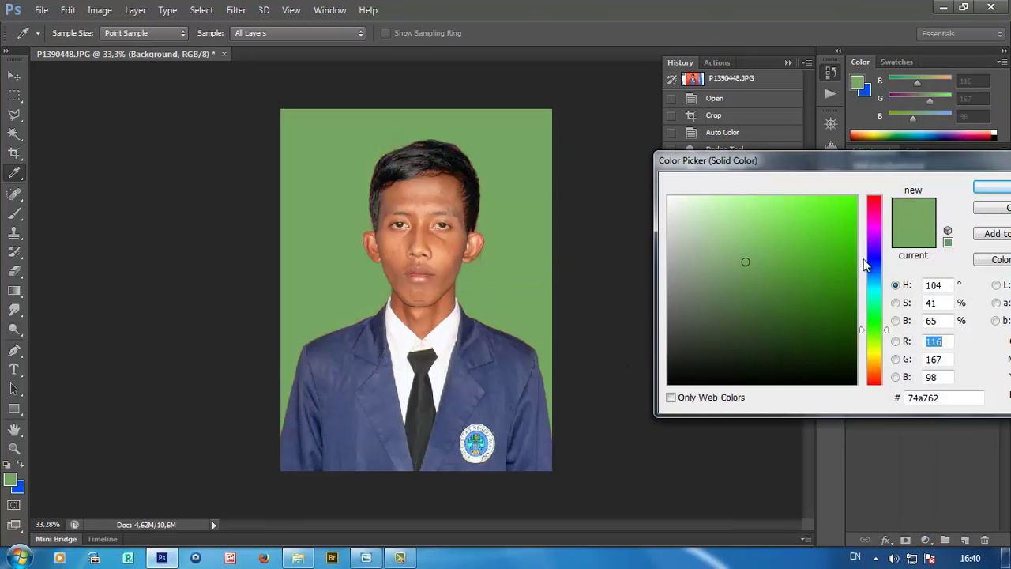
mouse_move(875, 207)
mouse_down()
mouse_move(875, 196)
mouse_move(839, 196)
mouse_up()
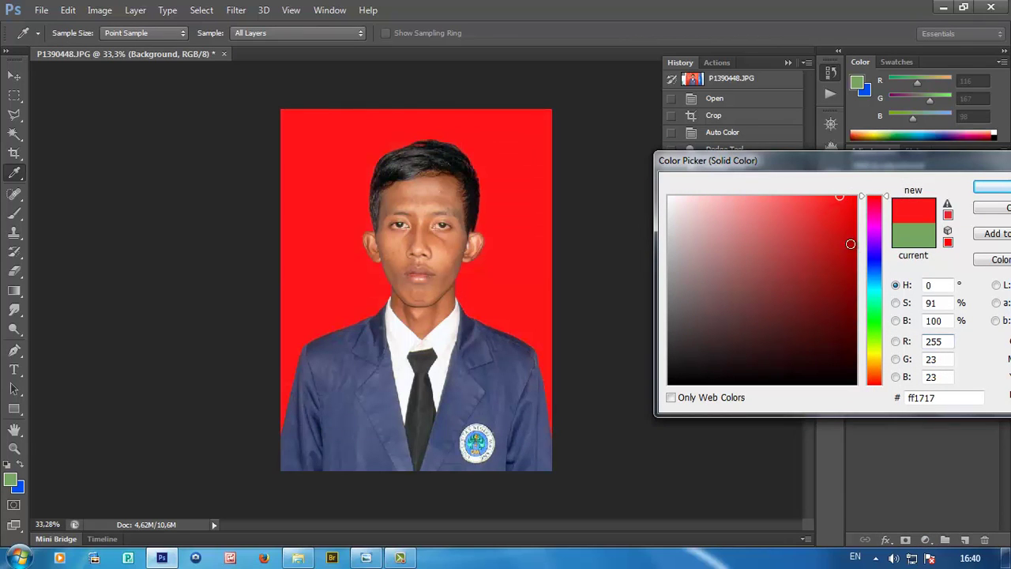
drag(876, 320, 875, 378)
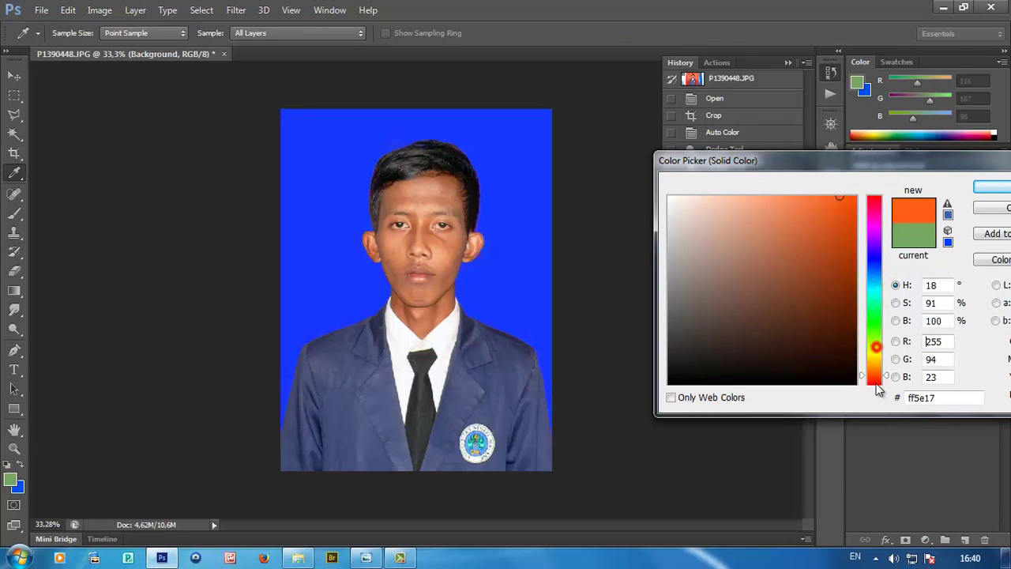
mouse_move(876, 199)
mouse_down()
mouse_move(868, 177)
mouse_move(855, 224)
mouse_up()
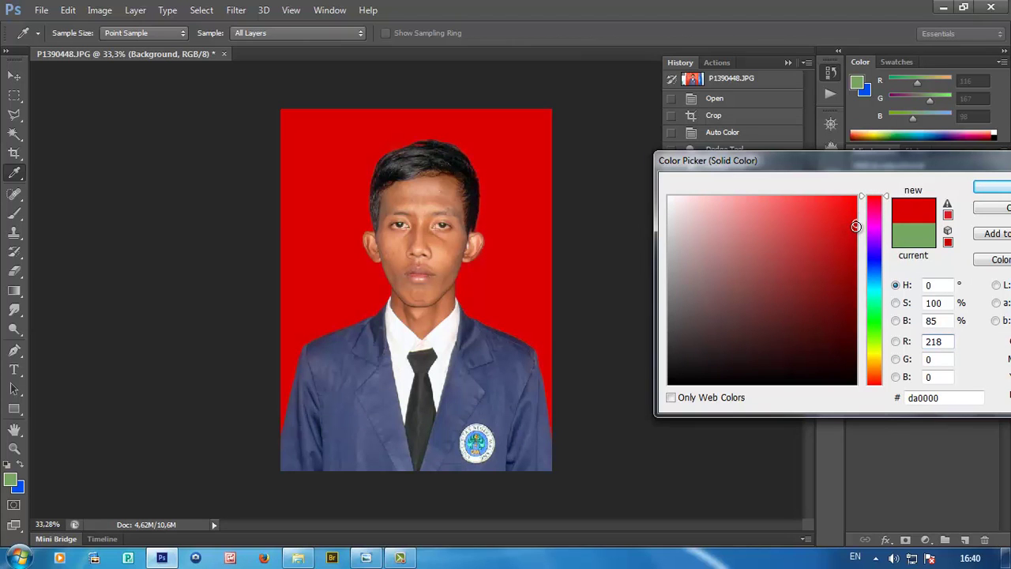
click(981, 189)
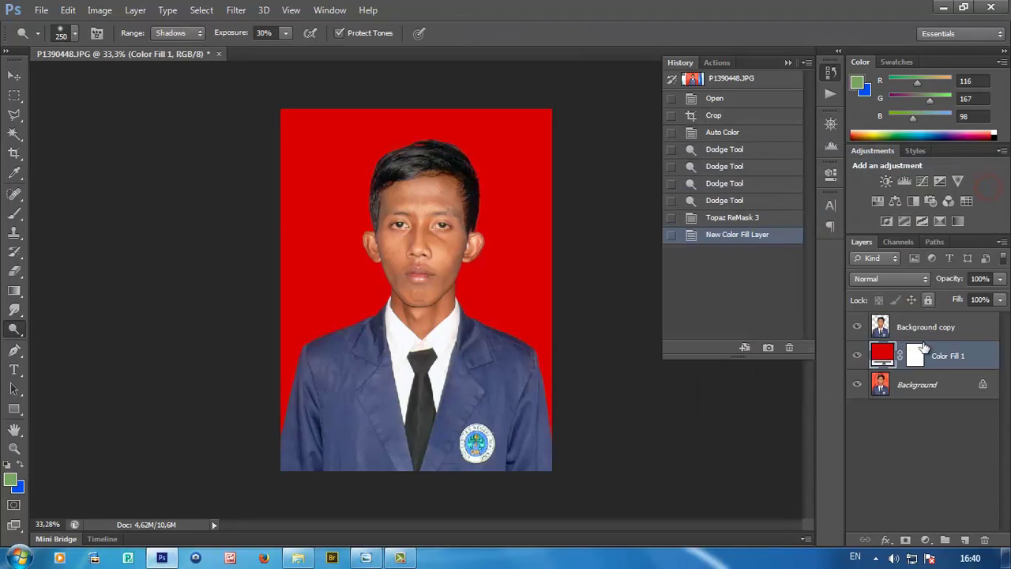
- Duplicate Background copy as Background copy 2 and desaturate it
click(928, 331)
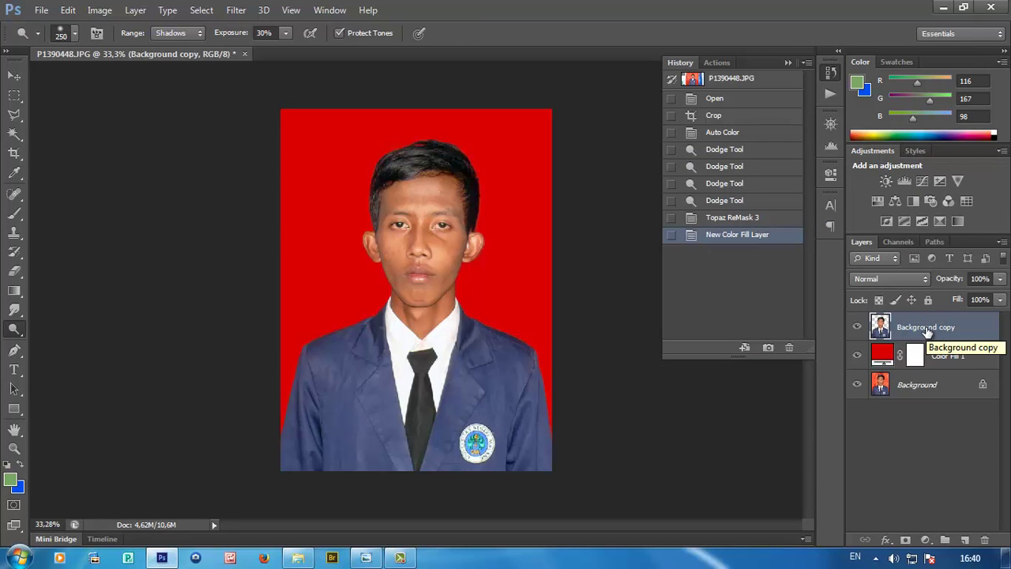
right_click(927, 331)
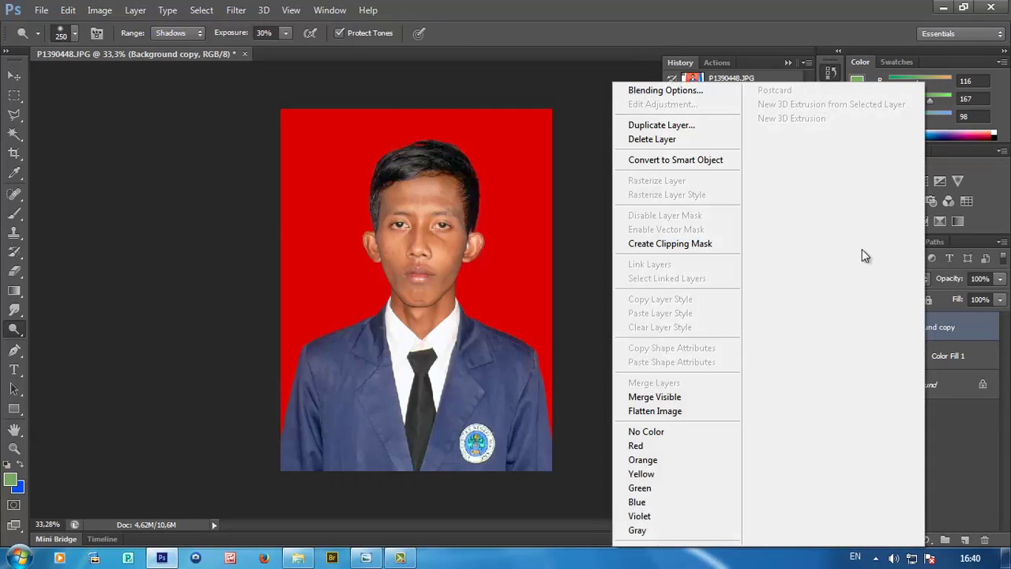
click(704, 124)
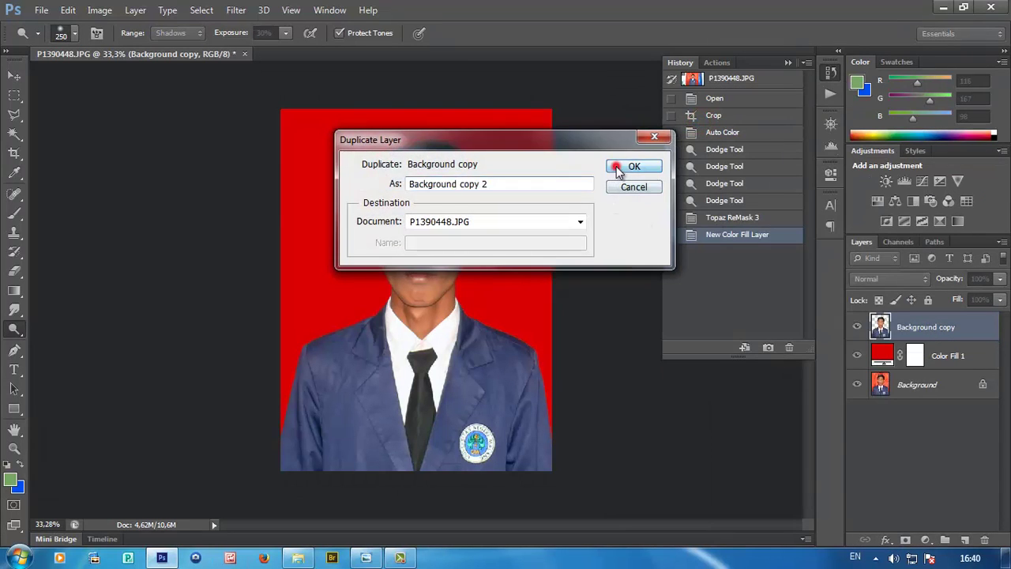
click(617, 167)
click(97, 10)
mouse_move(121, 48)
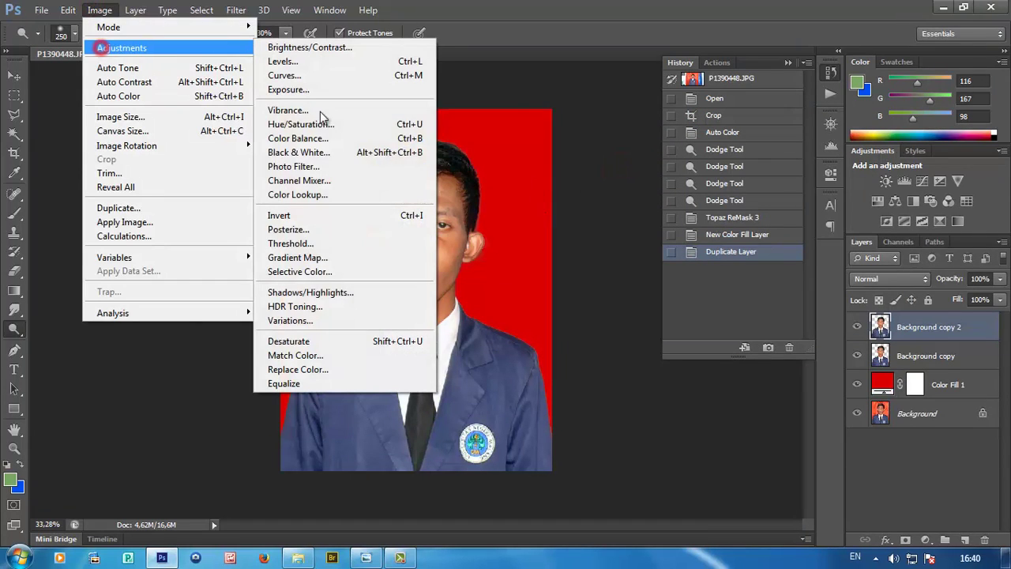
click(338, 348)
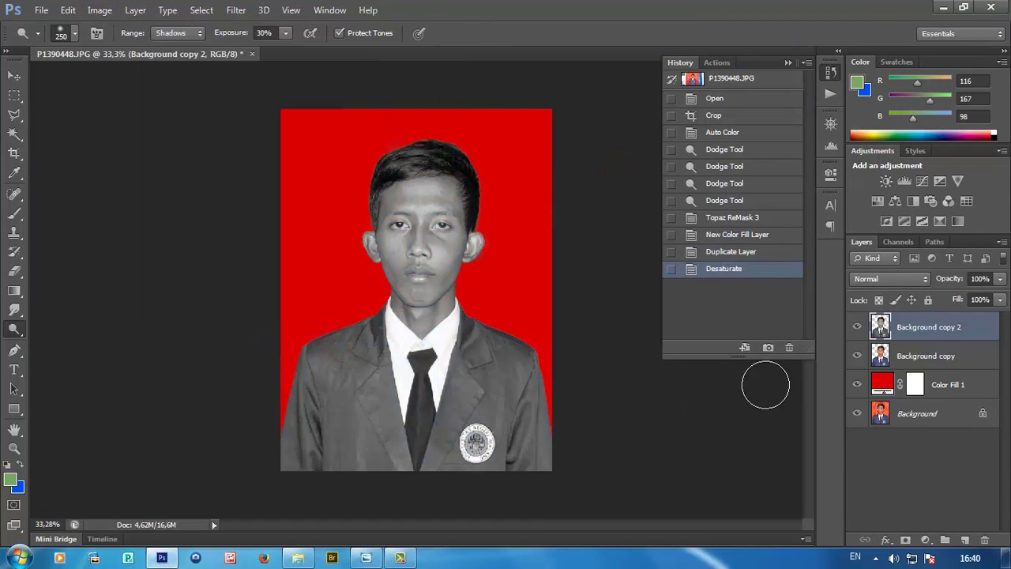
- Apply a Gaussian Blur of radius 1.2 pixels to the grayscale copy
click(235, 9)
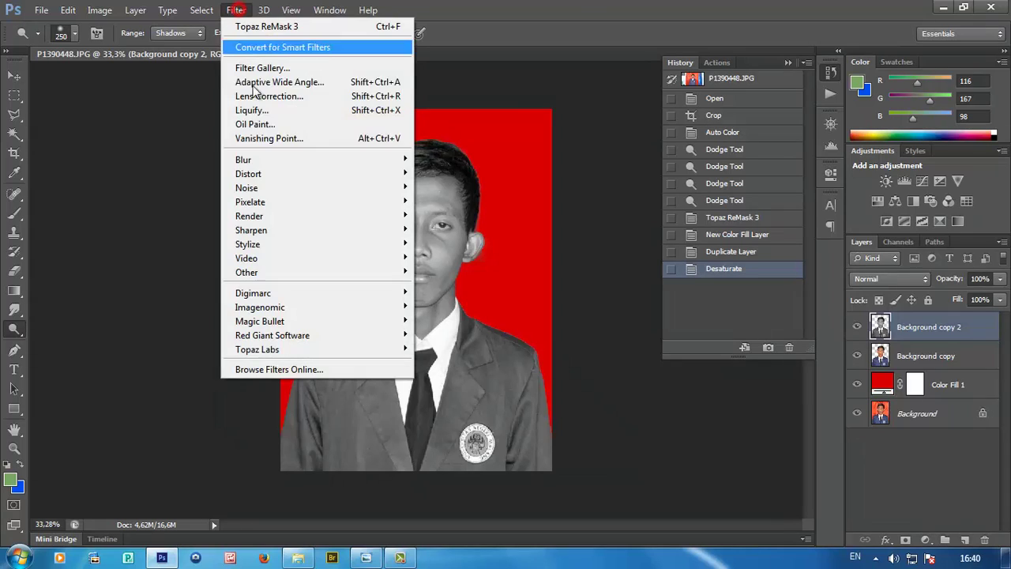
click(285, 162)
click(454, 264)
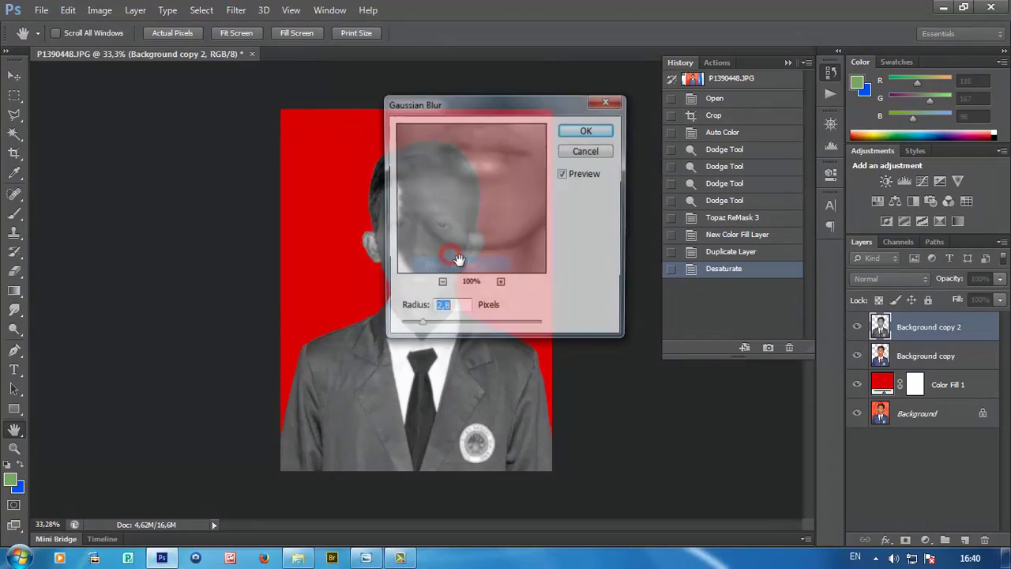
drag(463, 169, 453, 229)
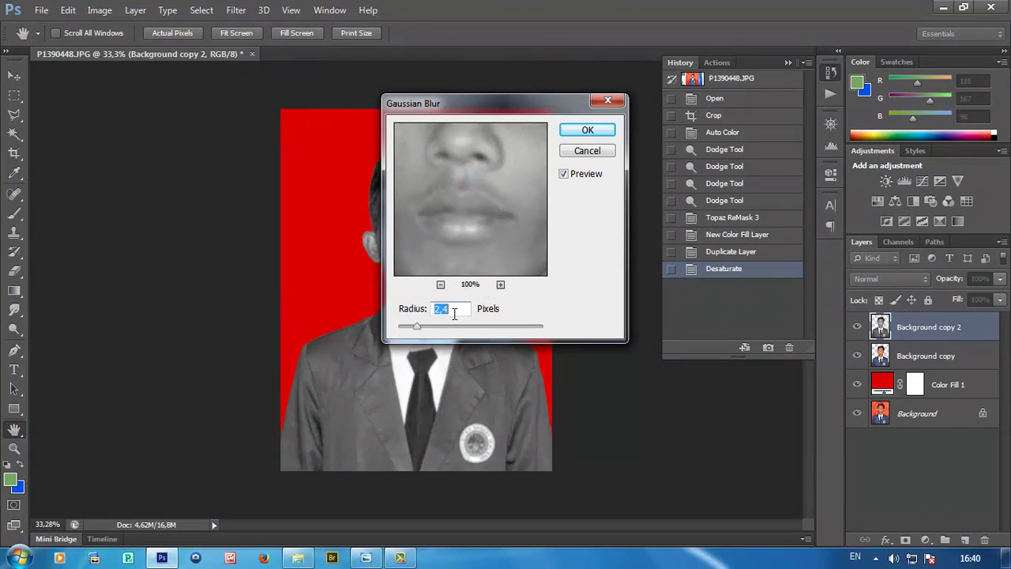
drag(445, 326, 412, 332)
click(587, 129)
- Blend the blurred copy in Soft Light at about 51% opacity
click(883, 281)
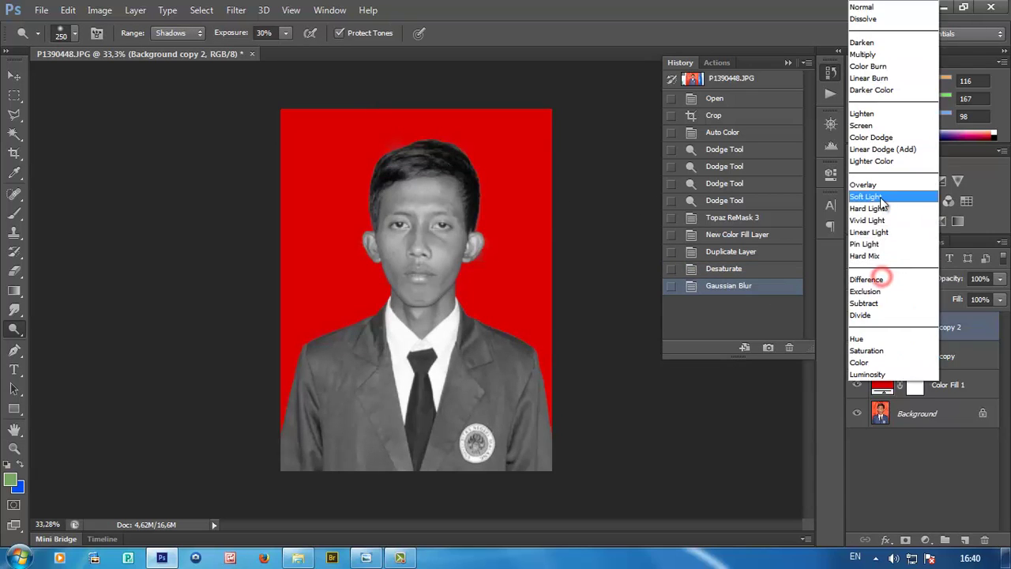
click(881, 196)
click(857, 328)
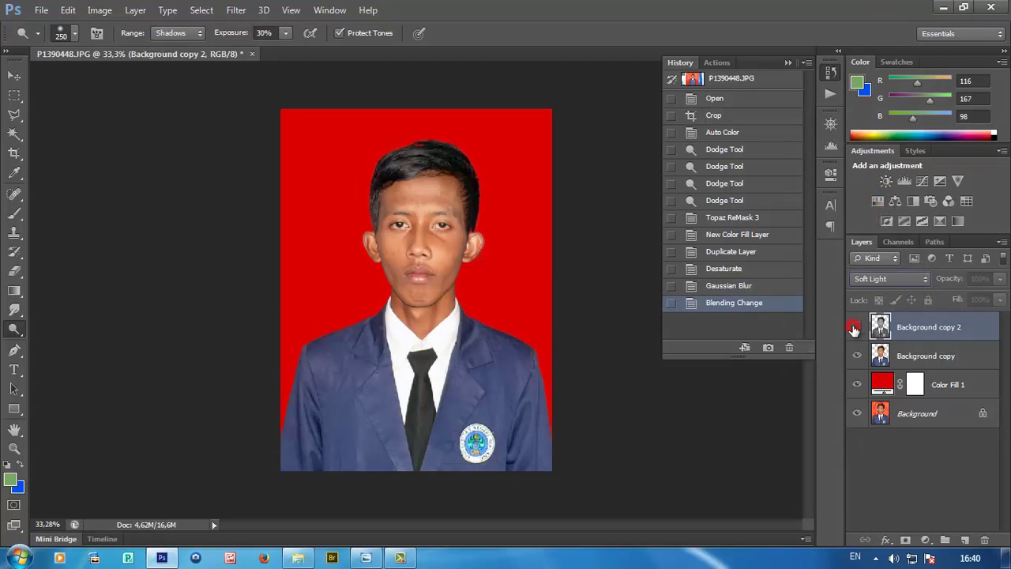
click(999, 278)
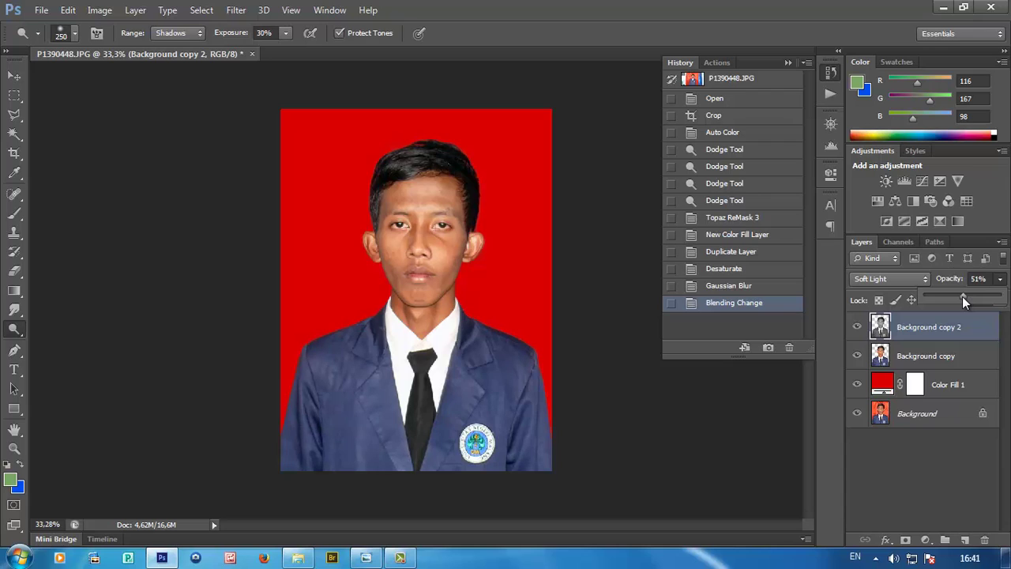
click(933, 356)
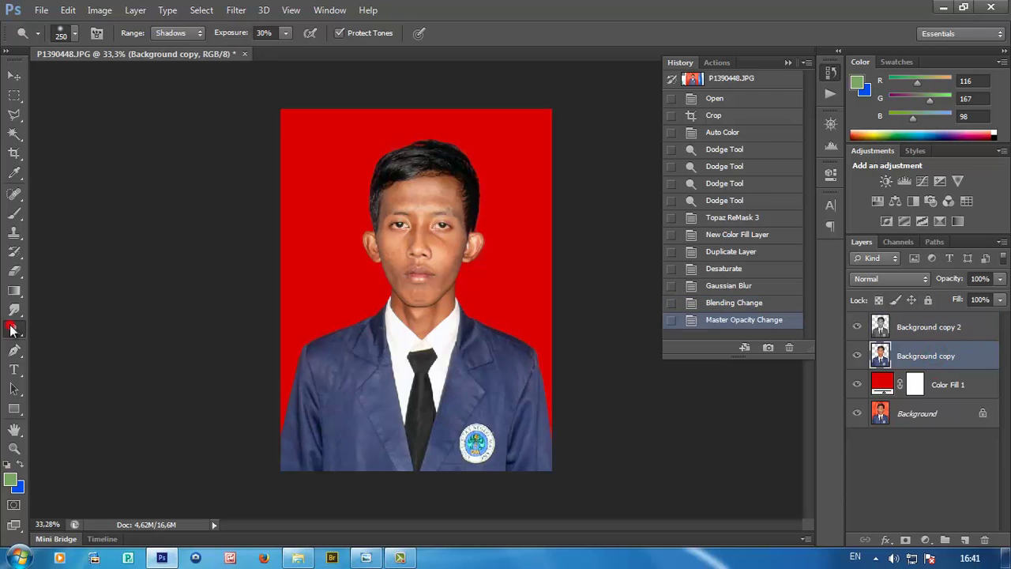
- Dodge the forehead and temples with the Dodge Tool limited to Shadows
click(60, 325)
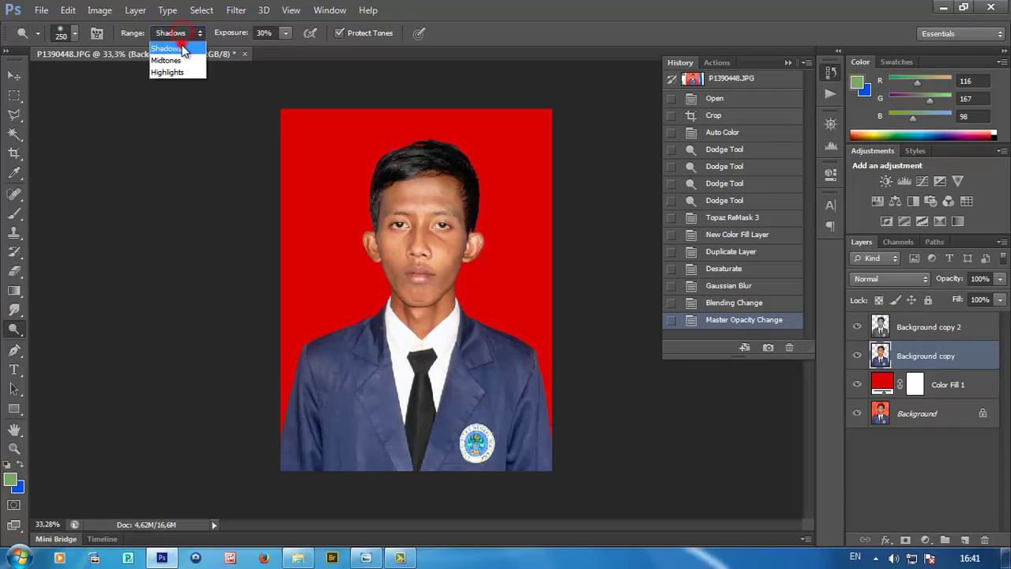
click(184, 46)
click(451, 208)
mouse_move(451, 208)
mouse_down()
mouse_move(451, 169)
mouse_move(419, 158)
mouse_move(463, 181)
mouse_move(461, 198)
mouse_up()
mouse_move(462, 206)
mouse_down()
mouse_move(461, 229)
mouse_move(419, 237)
mouse_move(419, 252)
mouse_move(407, 227)
mouse_up()
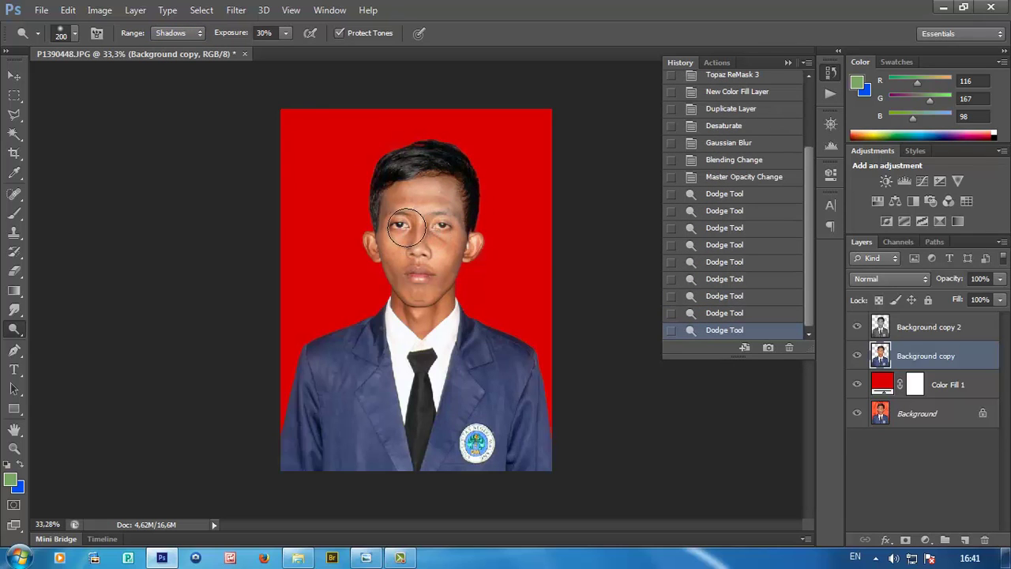
- Shrink the dodge brush to 125 and lighten the eyes, cheeks and ears
key(bracketleft)
key(bracketleft)
key(bracketleft)
click(397, 225)
click(396, 224)
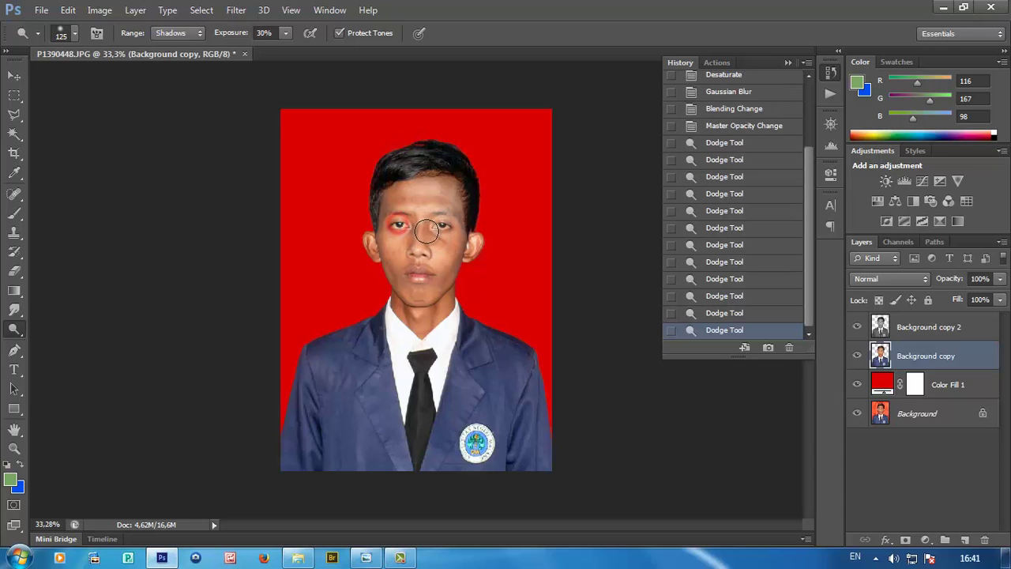
click(467, 250)
click(453, 256)
click(387, 263)
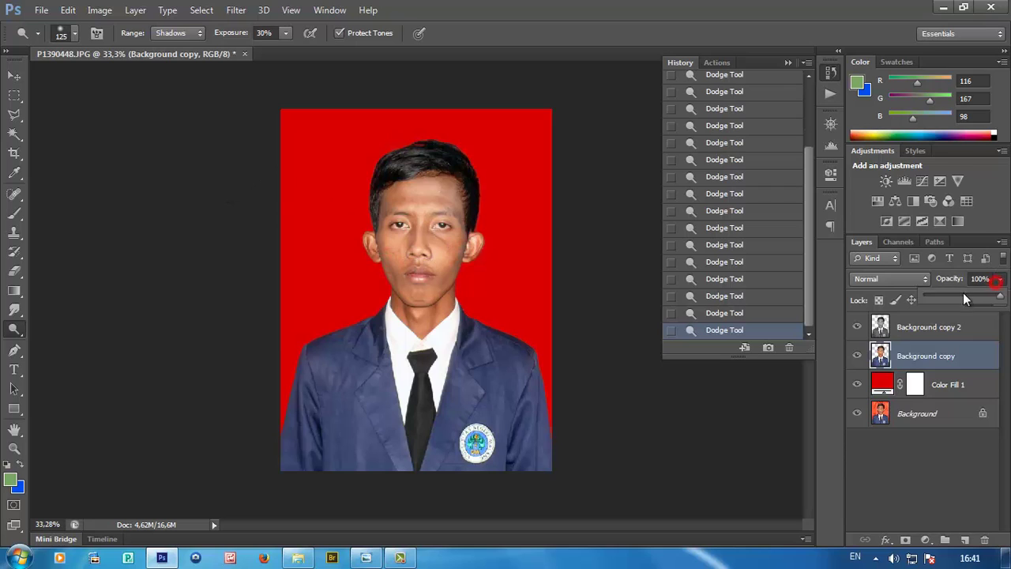
- Lower the Soft Light Background copy 2 layer's opacity to 46%
click(956, 336)
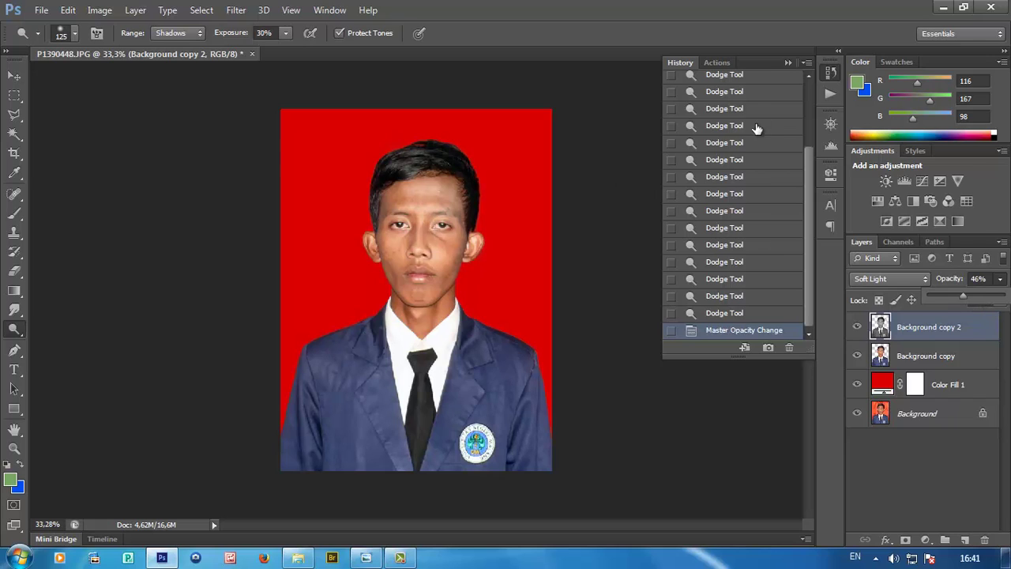
click(789, 62)
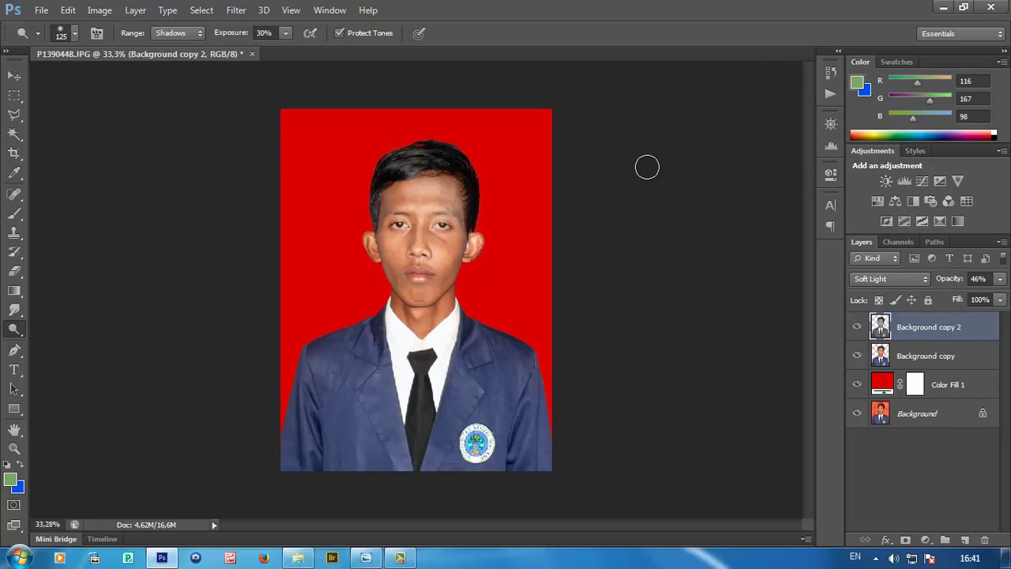
click(41, 10)
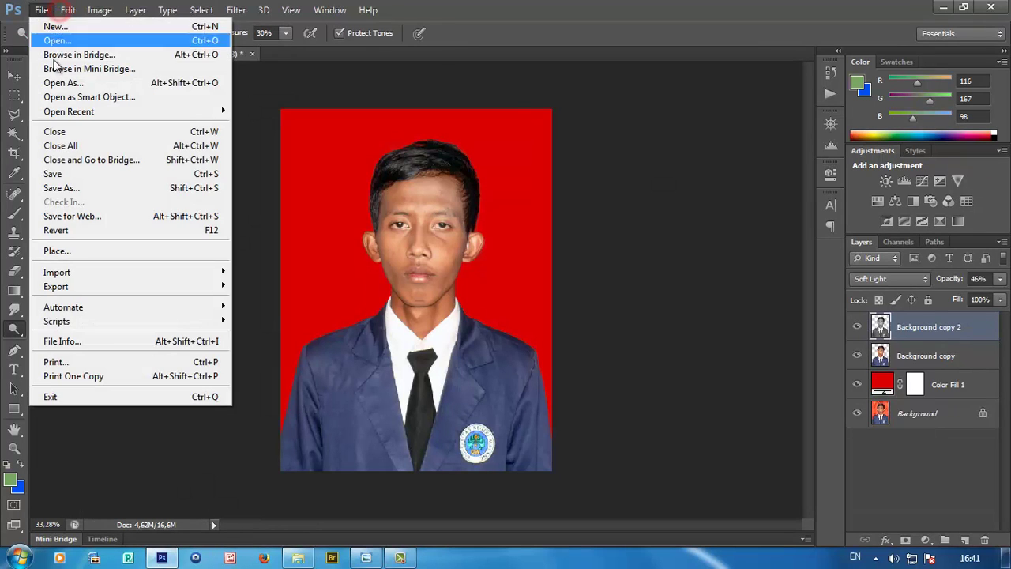
- Save the portrait as a JPEG named '3d' at Quality 12 (Maximum)
click(88, 188)
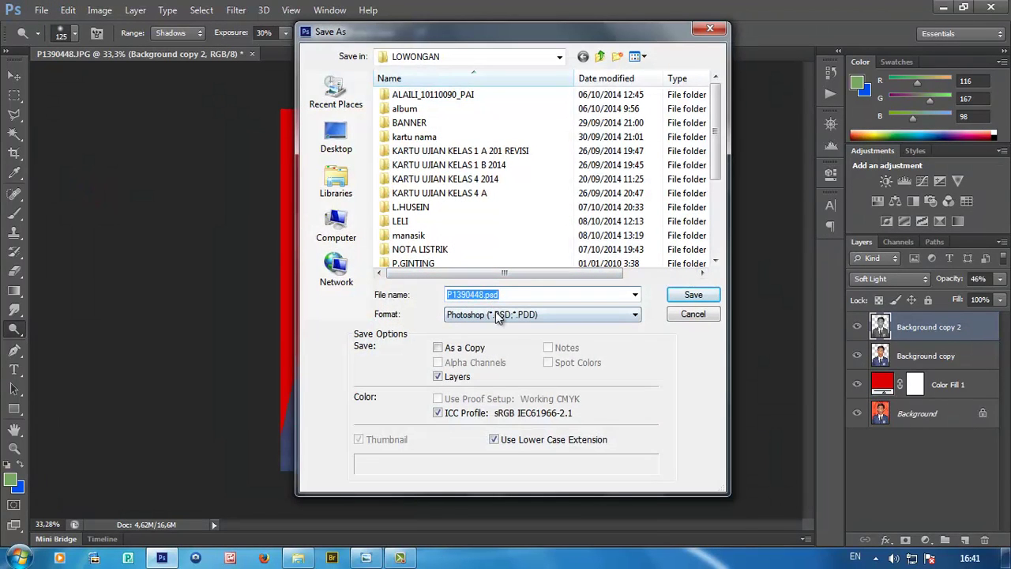
click(497, 316)
click(509, 412)
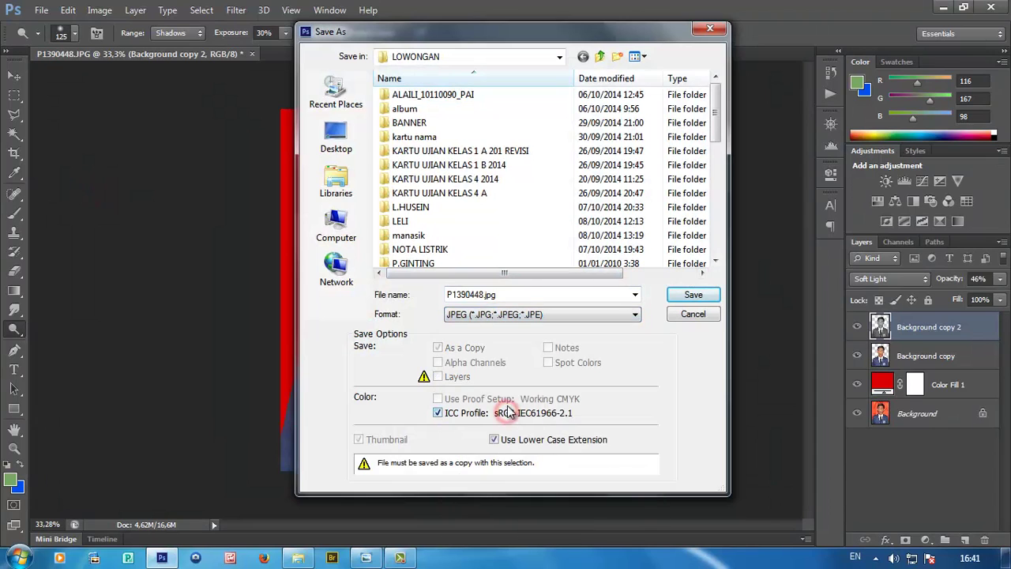
click(586, 294)
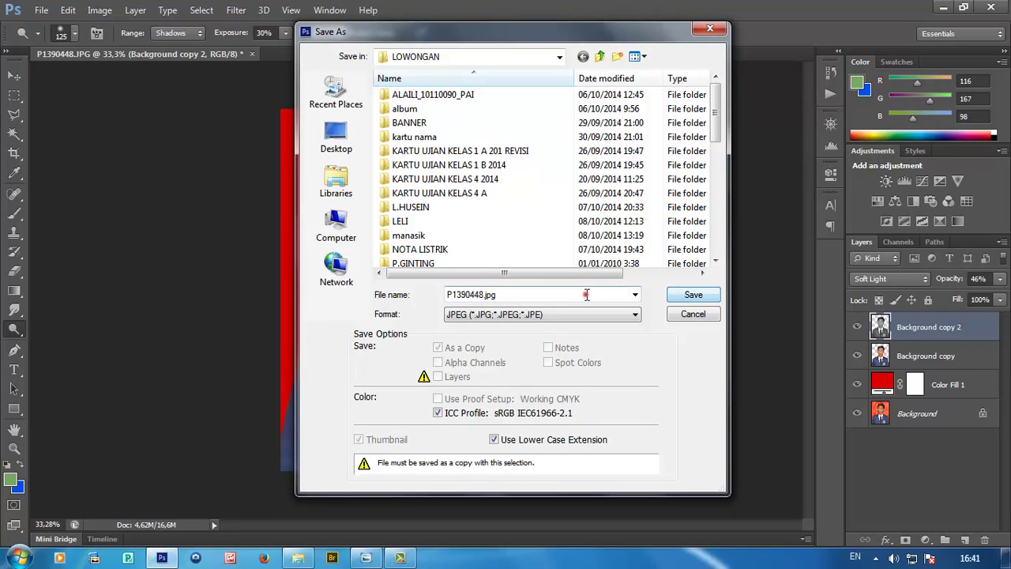
double_click(586, 294)
text(3d)
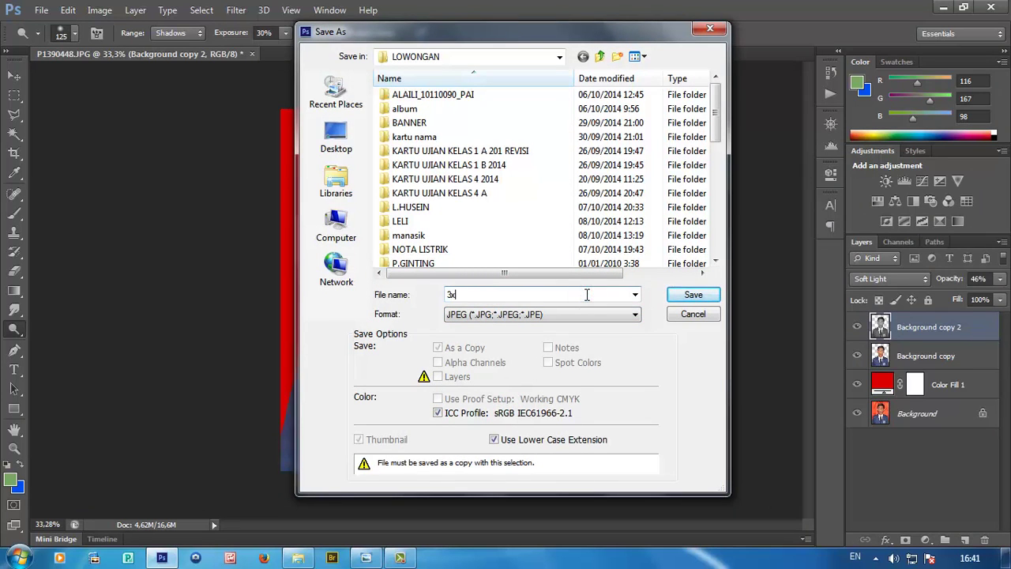
key(Return)
click(597, 140)
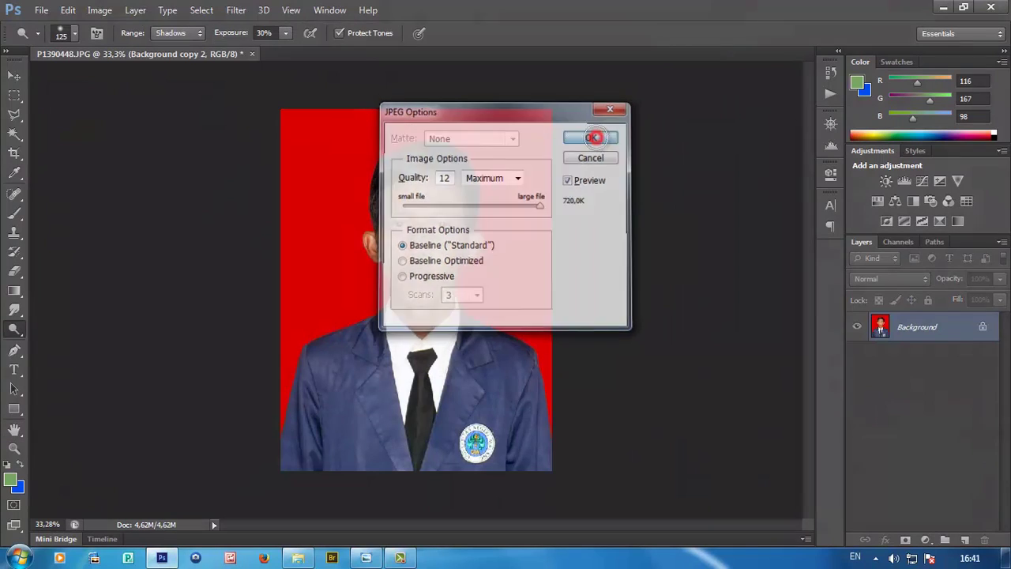